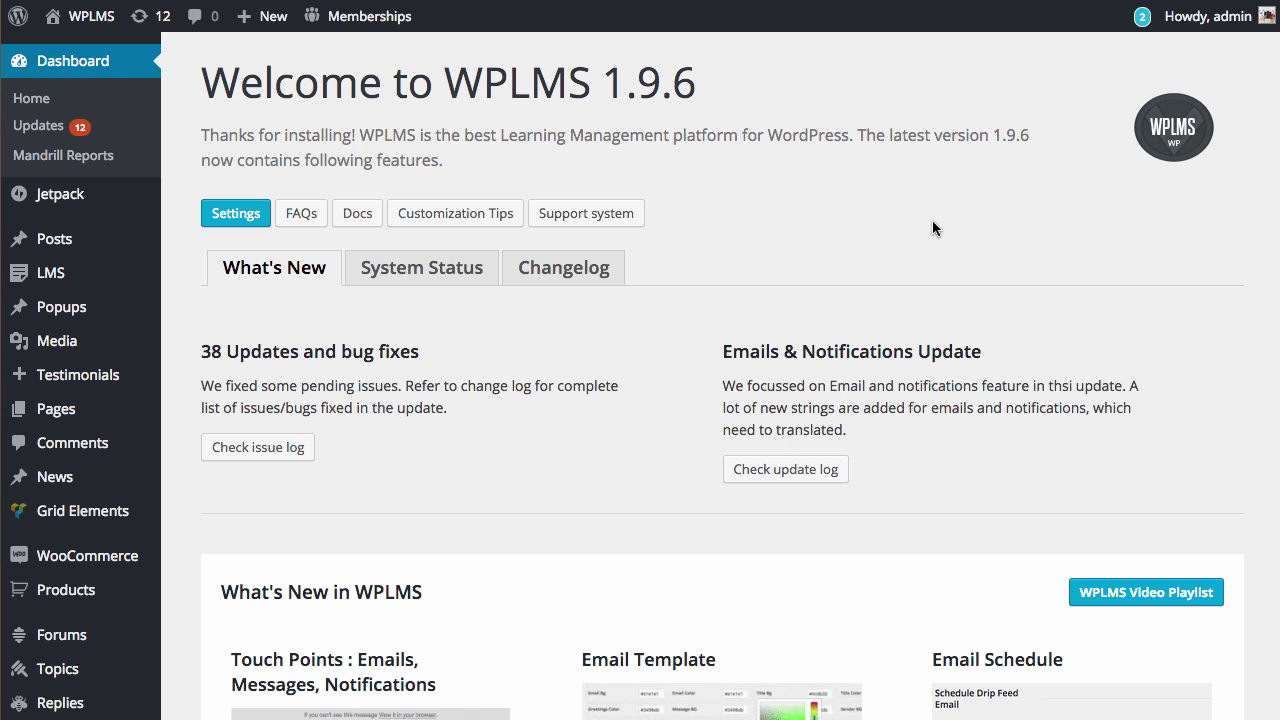
{"action": "scroll", "coordinate": [944, 222], "scroll_direction": "down", "scroll_amount": 5}
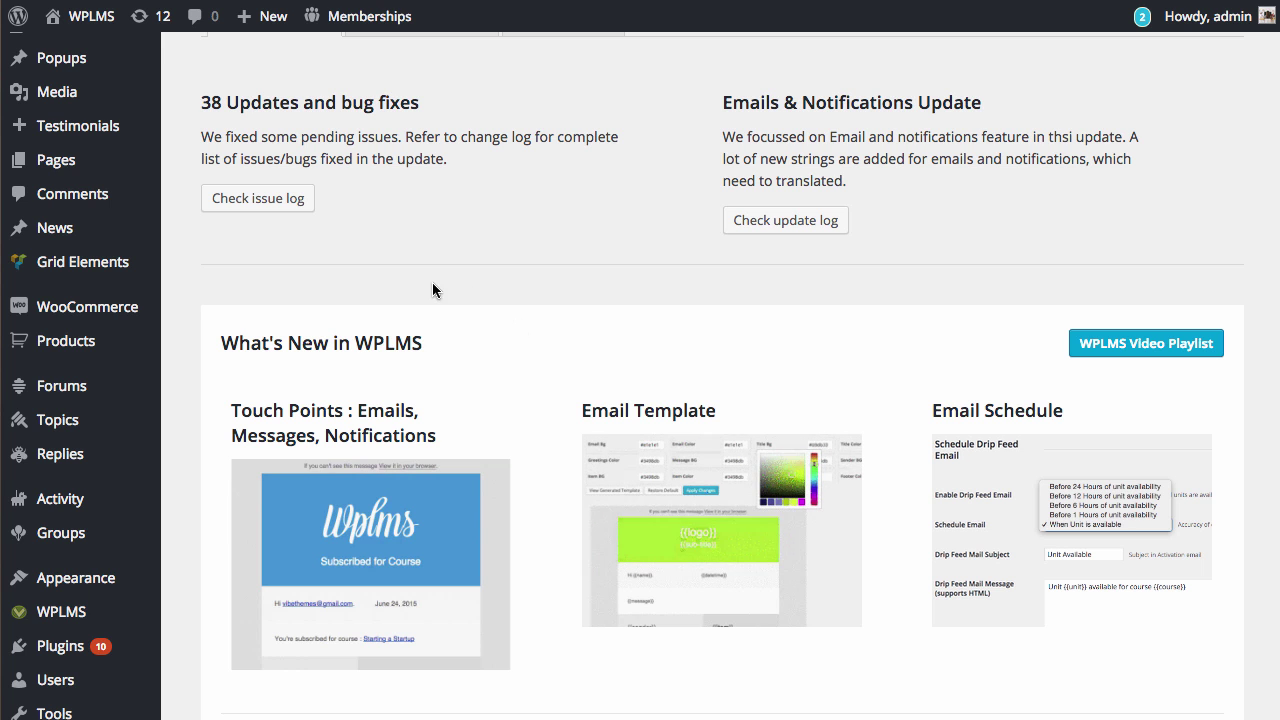
{"action": "scroll", "coordinate": [455, 298], "scroll_direction": "up", "scroll_amount": 5}
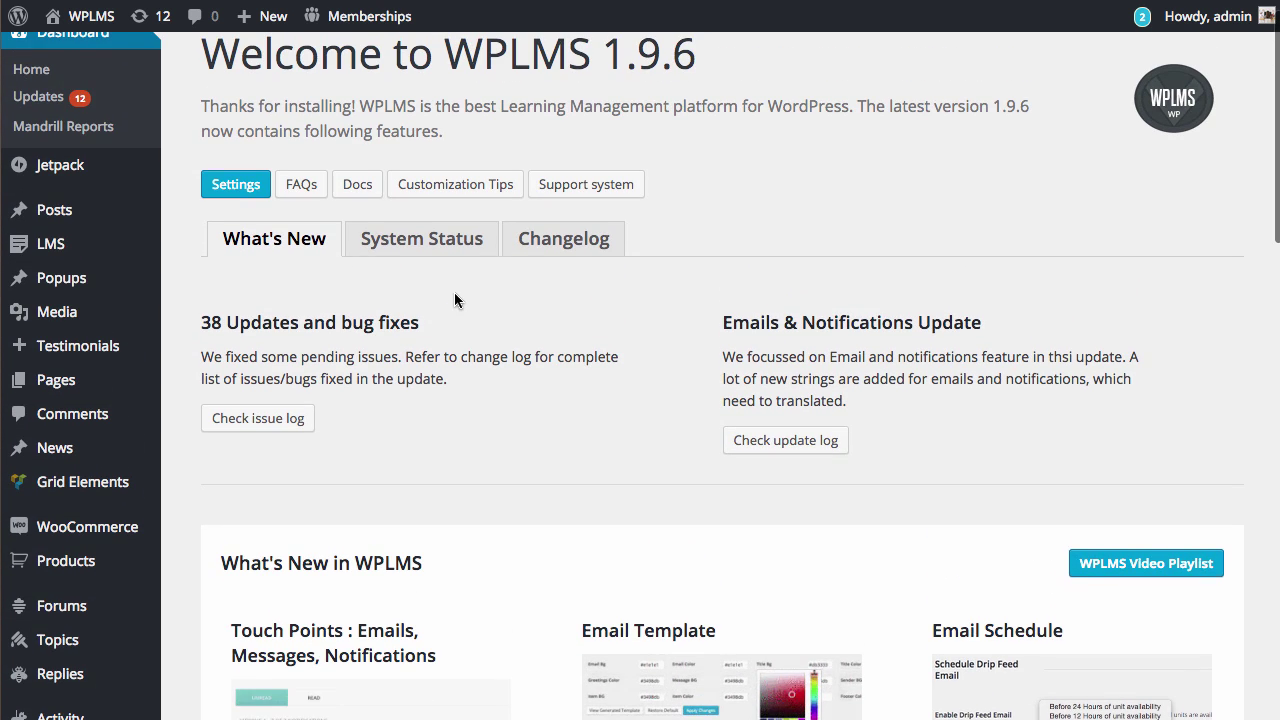
{"action": "scroll", "coordinate": [462, 302], "scroll_direction": "down", "scroll_amount": 1}
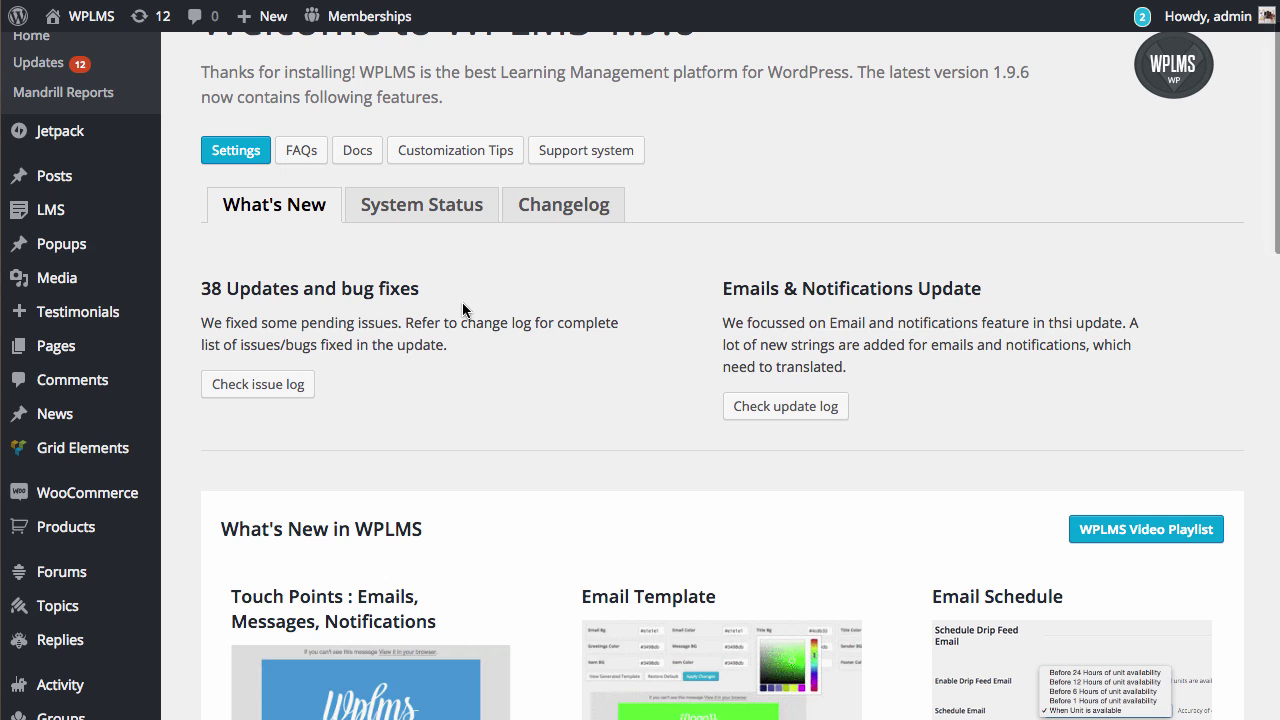
{"action": "scroll", "coordinate": [463, 310], "scroll_direction": "up", "scroll_amount": 1}
{"action": "scroll", "coordinate": [463, 310], "scroll_direction": "down", "scroll_amount": 1}
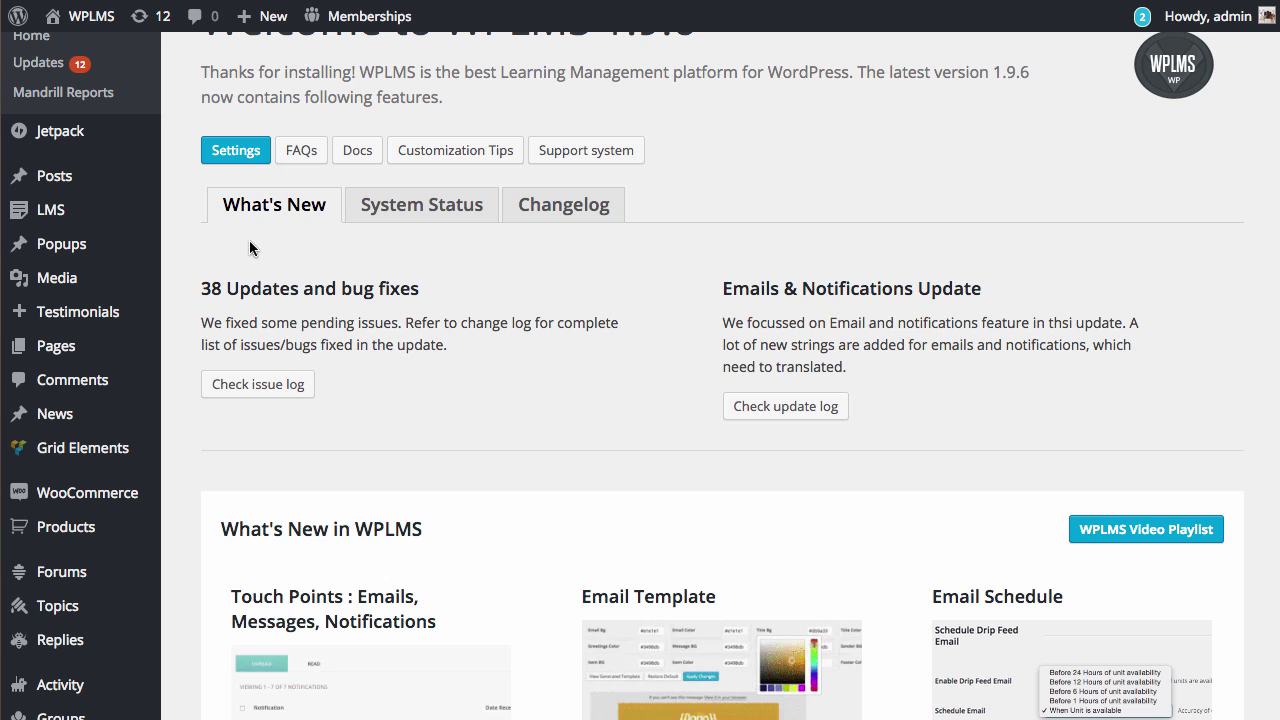
Step: Open the Touch Points section of the LMS settings
{"action": "mouse_move", "coordinate": [94, 214]}
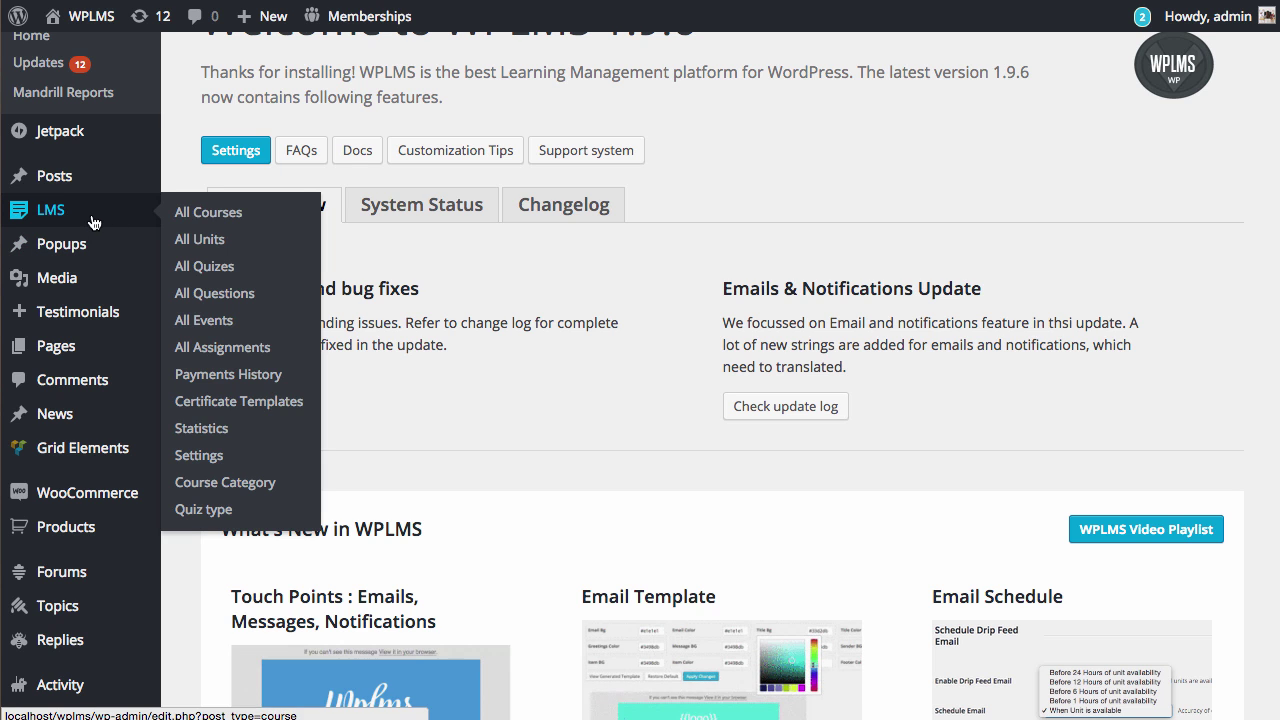
{"action": "left_click", "coordinate": [199, 455]}
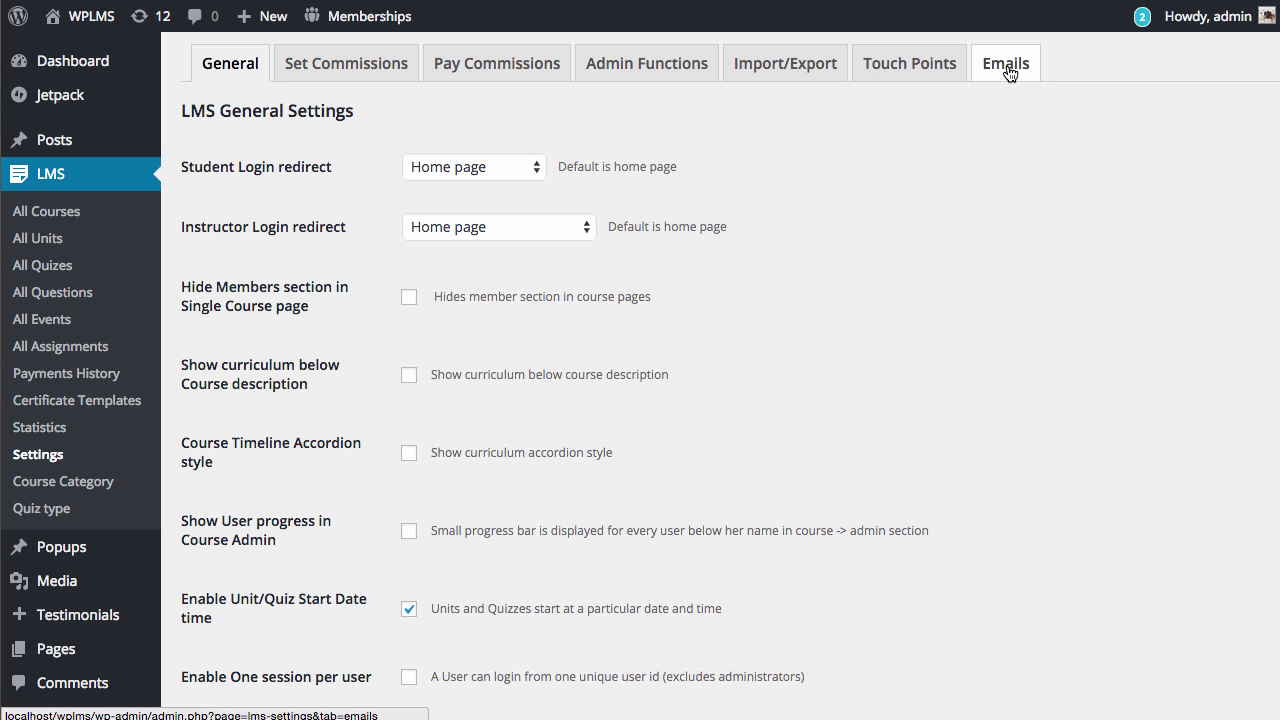
{"action": "left_click", "coordinate": [934, 67]}
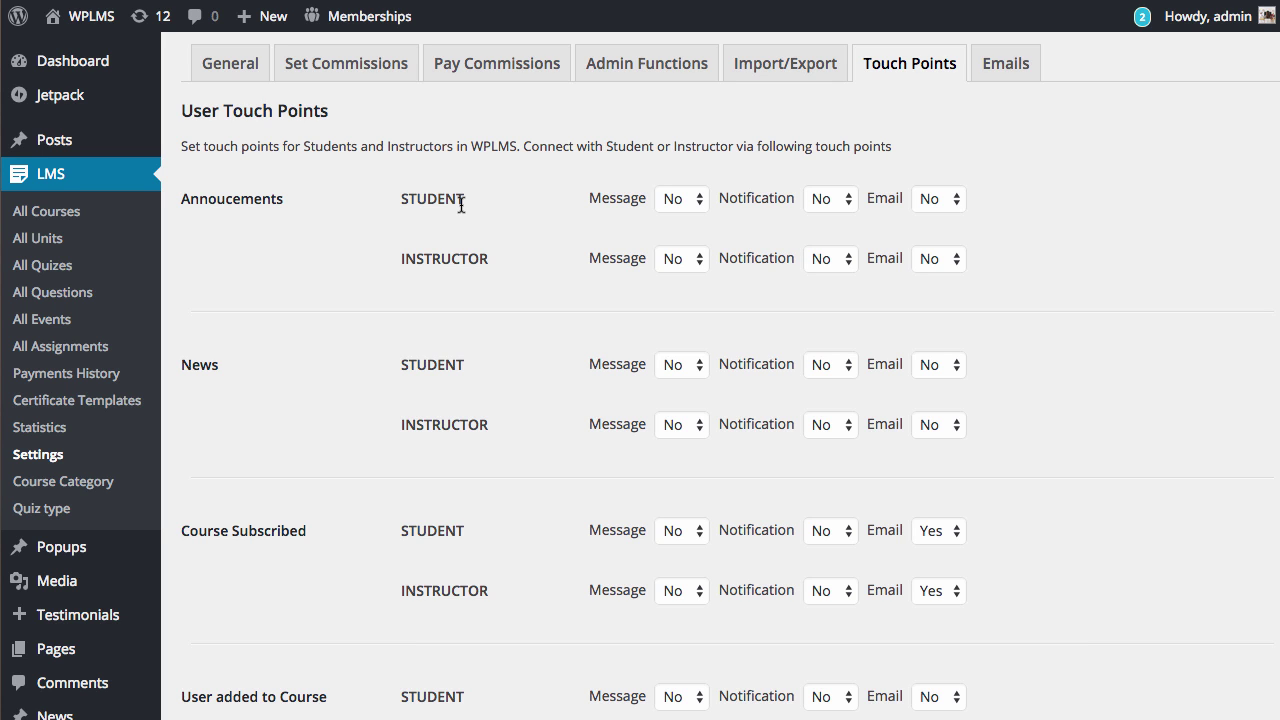
Step: Examine the student and instructor touch point options for every event, from Announcements through Assignment Evaluation
{"action": "scroll", "coordinate": [307, 235], "scroll_direction": "down", "scroll_amount": 5}
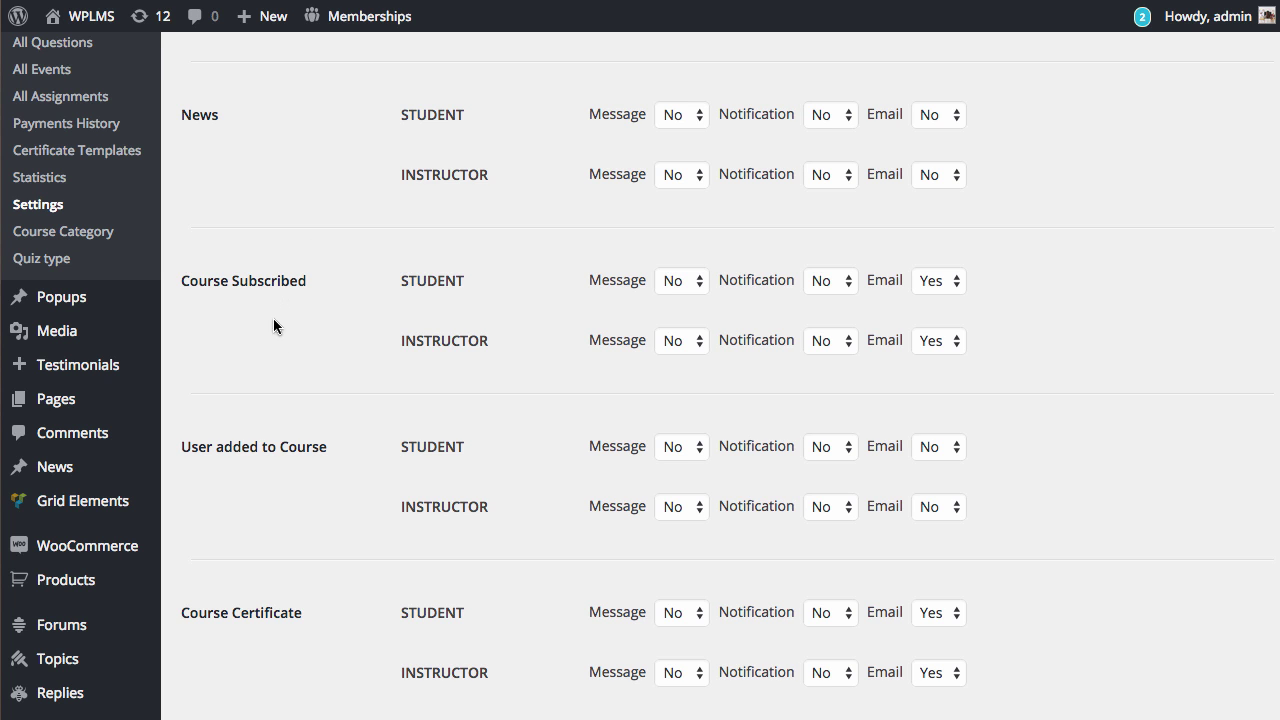
{"action": "scroll", "coordinate": [285, 395], "scroll_direction": "down", "scroll_amount": 5}
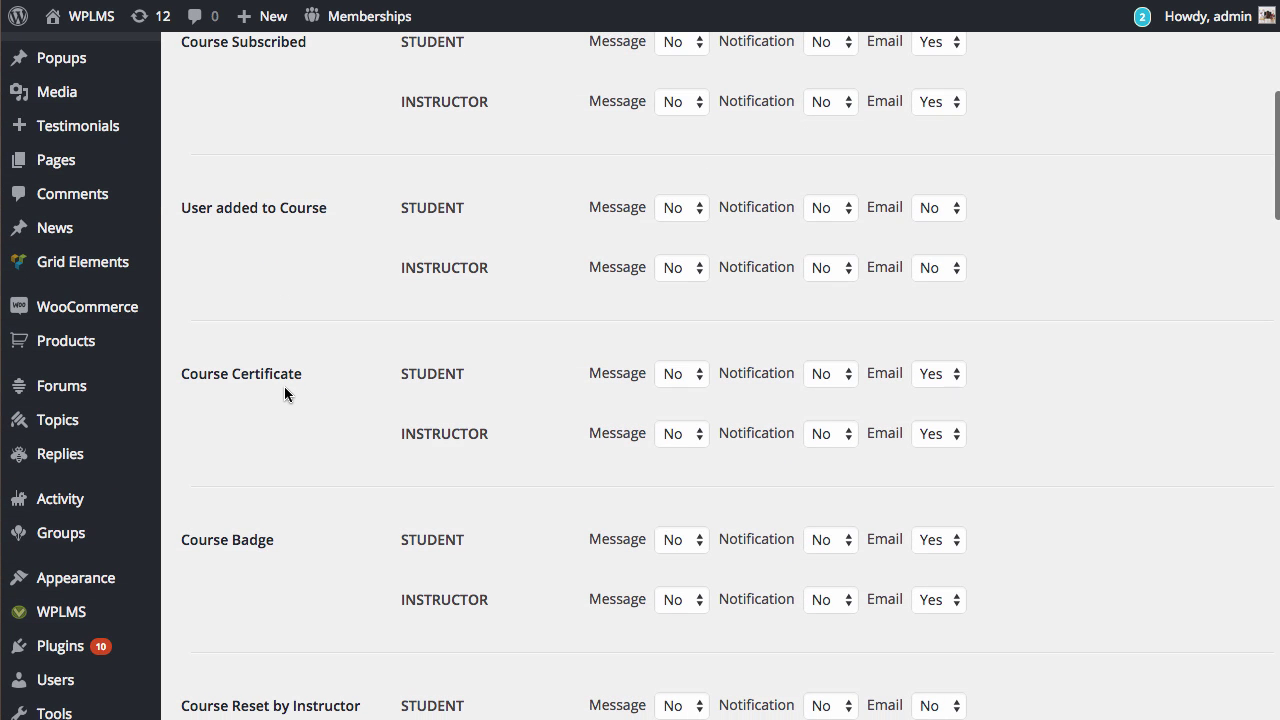
{"action": "scroll", "coordinate": [285, 387], "scroll_direction": "down", "scroll_amount": 4}
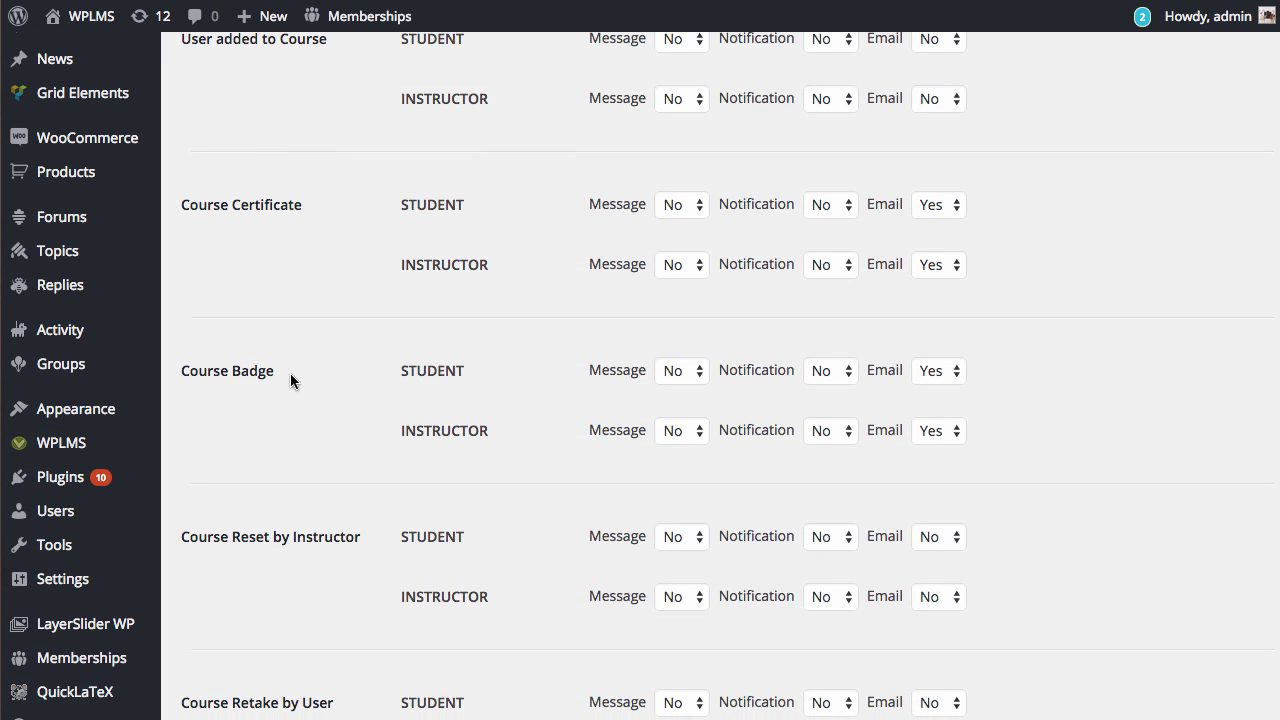
{"action": "scroll", "coordinate": [305, 378], "scroll_direction": "down", "scroll_amount": 10}
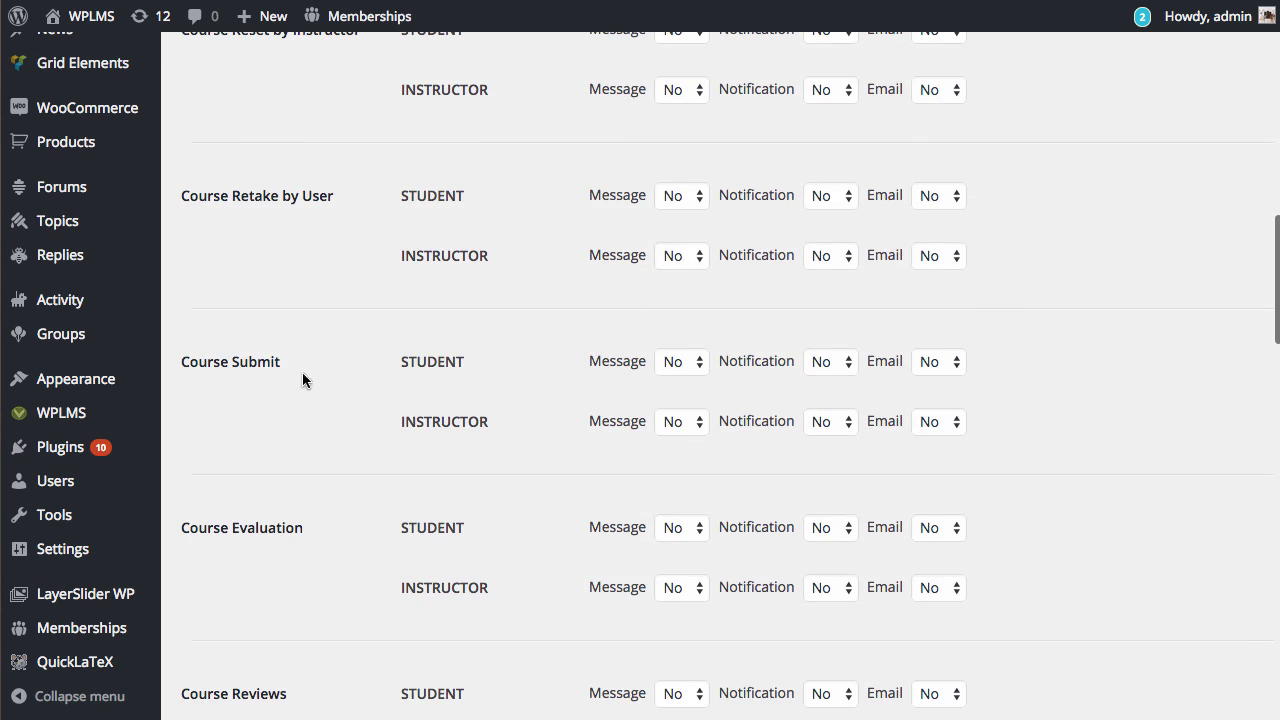
{"action": "scroll", "coordinate": [286, 380], "scroll_direction": "down", "scroll_amount": 4}
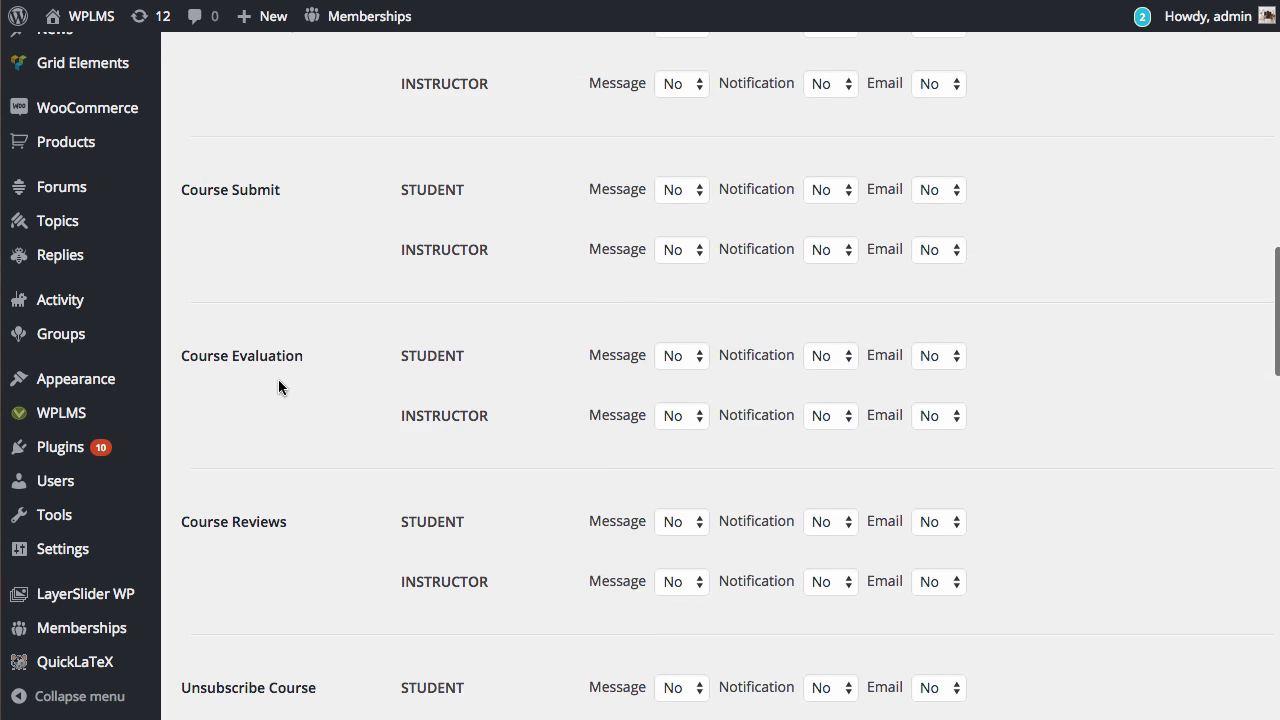
{"action": "scroll", "coordinate": [300, 380], "scroll_direction": "down", "scroll_amount": 4}
{"action": "scroll", "coordinate": [383, 370], "scroll_direction": "down", "scroll_amount": 5}
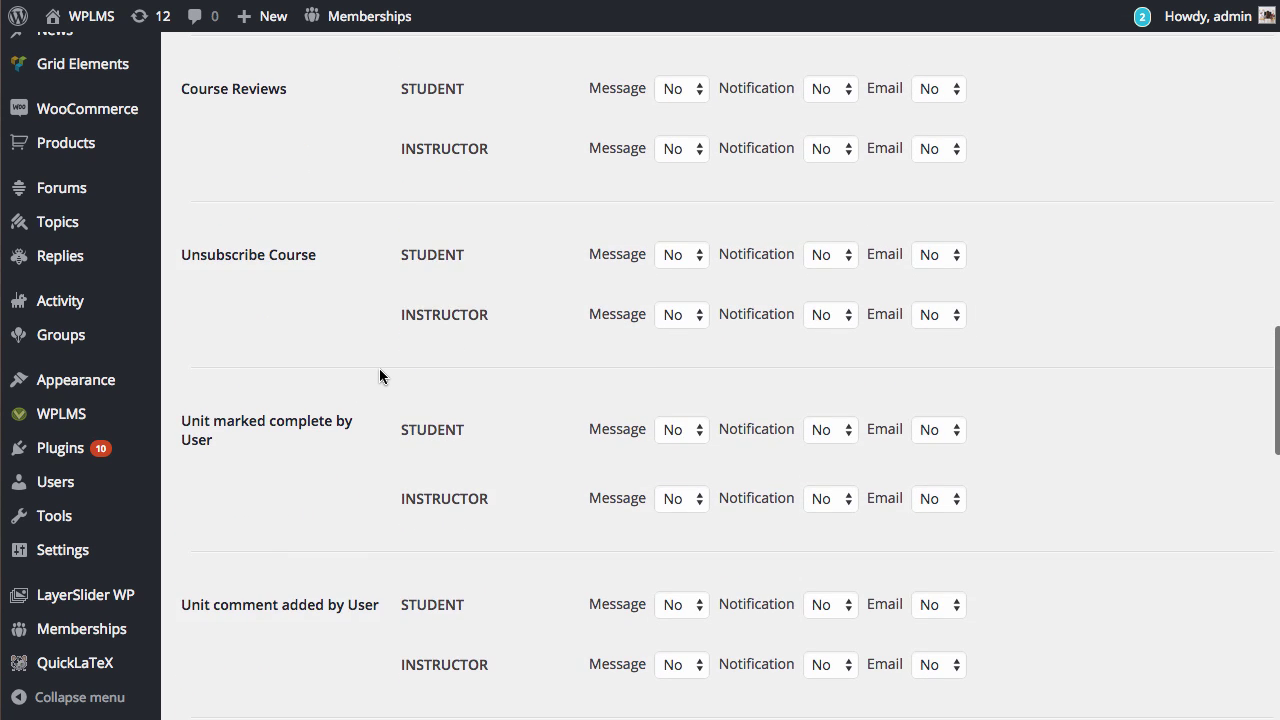
{"action": "scroll", "coordinate": [378, 367], "scroll_direction": "down", "scroll_amount": 4}
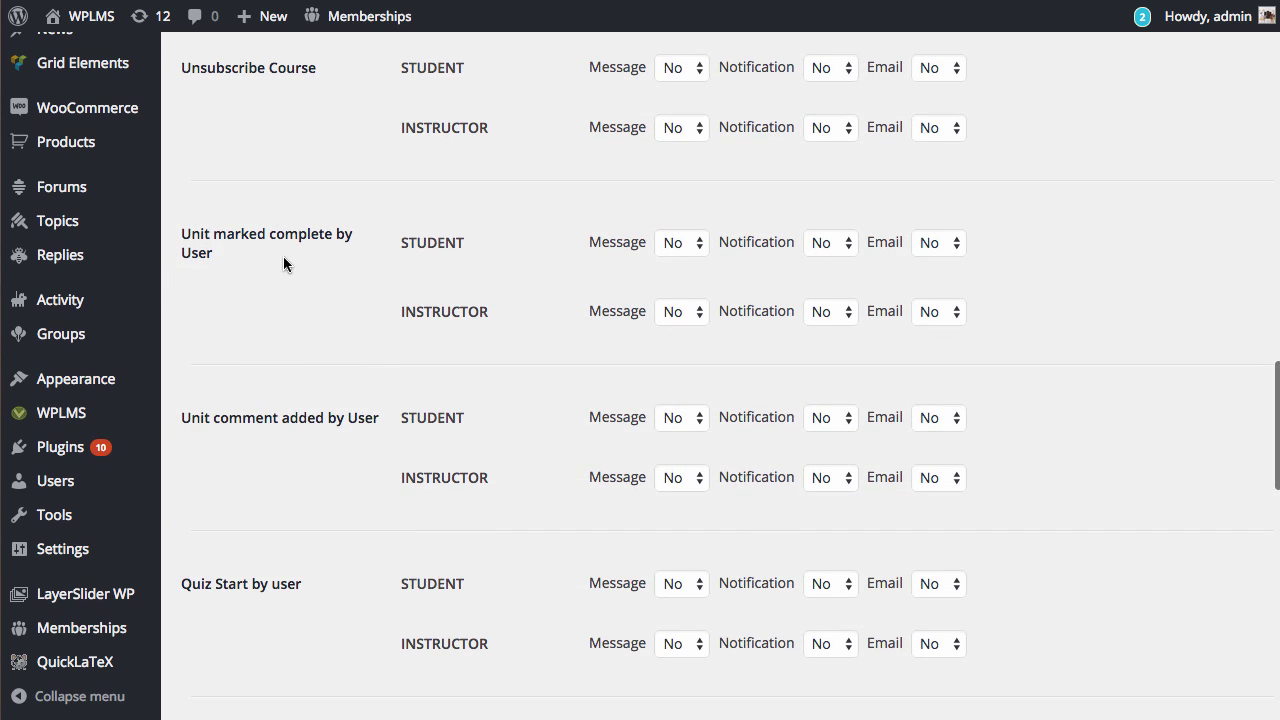
{"action": "scroll", "coordinate": [300, 275], "scroll_direction": "down", "scroll_amount": 6}
{"action": "scroll", "coordinate": [313, 280], "scroll_direction": "down", "scroll_amount": 6}
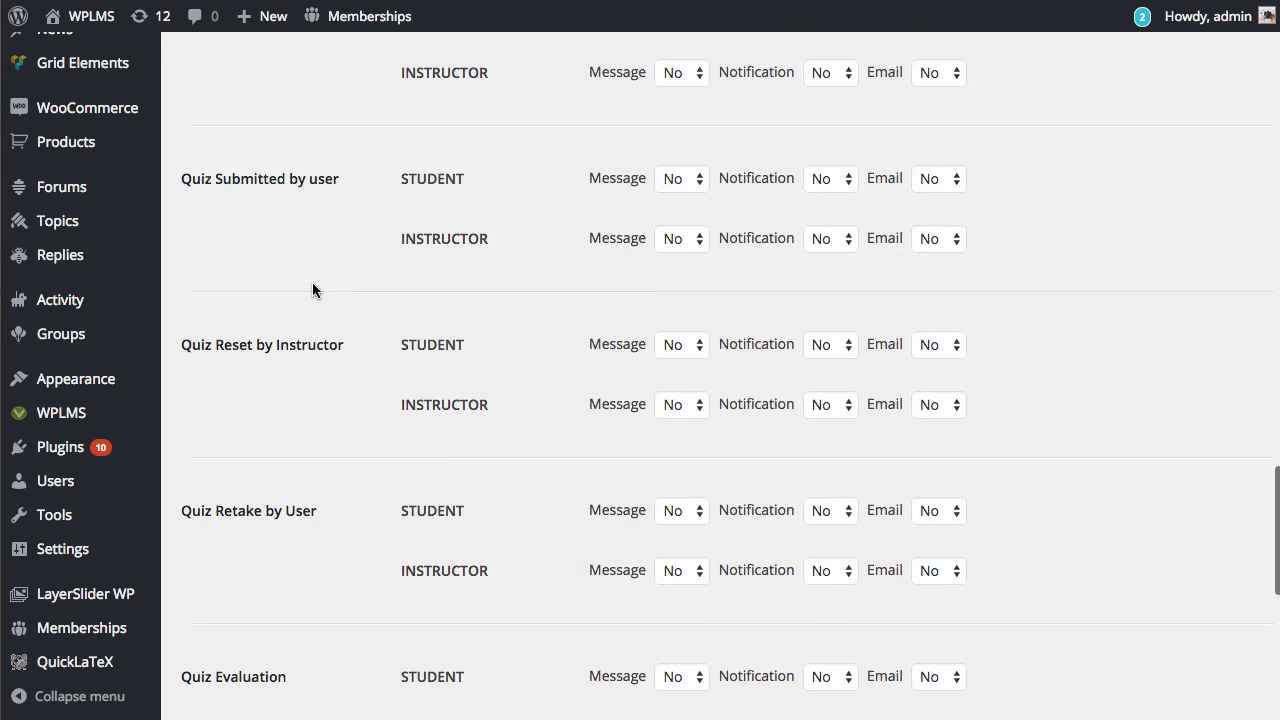
{"action": "scroll", "coordinate": [312, 283], "scroll_direction": "down", "scroll_amount": 12}
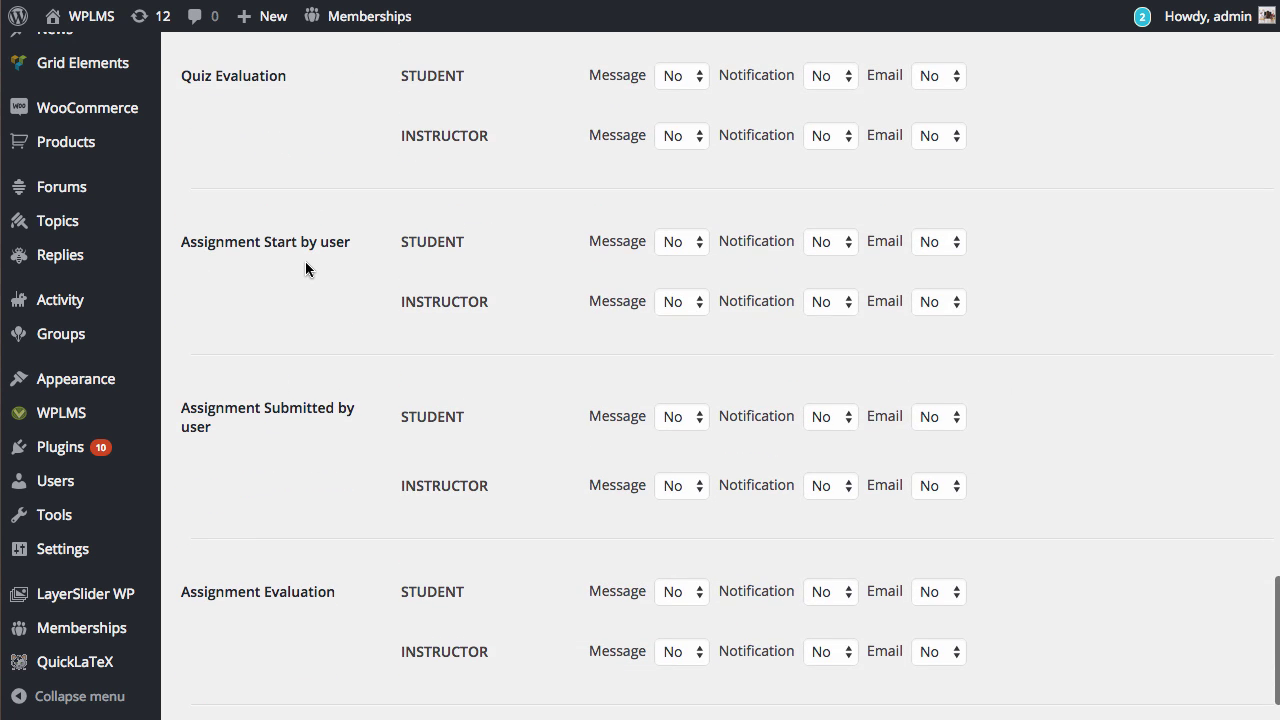
{"action": "scroll", "coordinate": [312, 275], "scroll_direction": "down", "scroll_amount": 2}
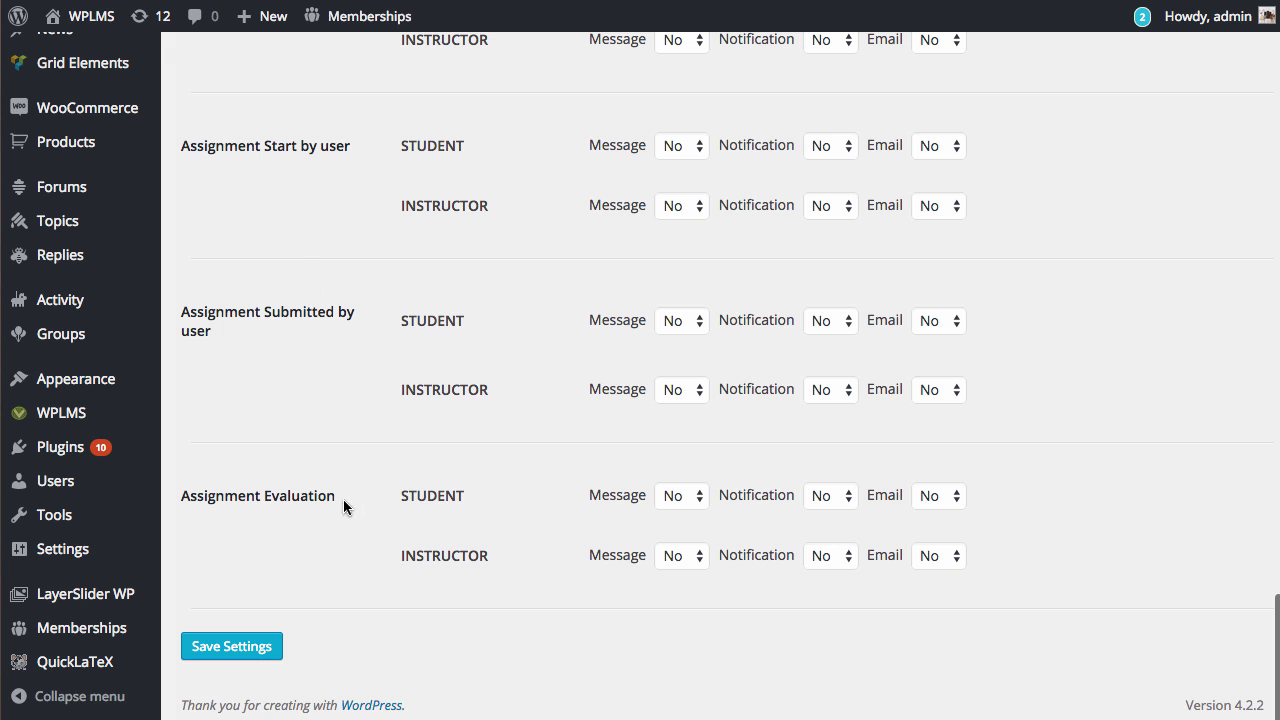
{"action": "scroll", "coordinate": [380, 510], "scroll_direction": "up", "scroll_amount": 20}
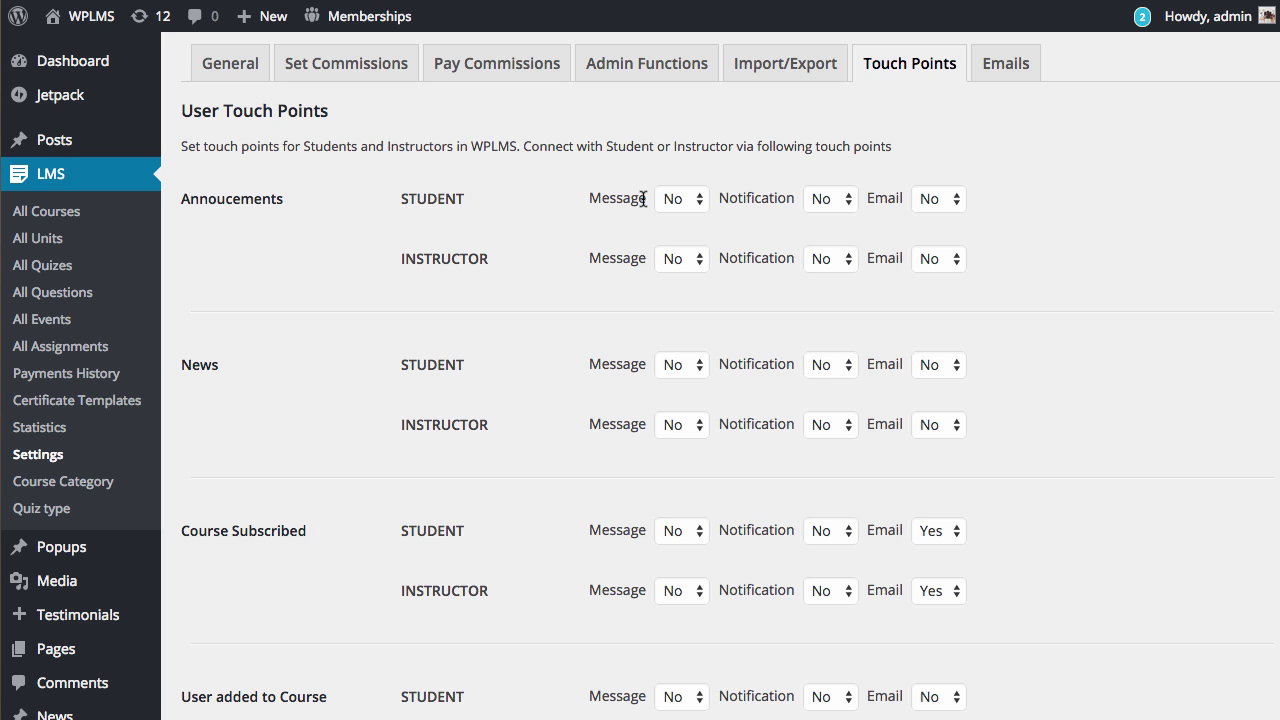
Step: Set the student Message, Notification and Email touch points for Announcements to Yes
{"action": "left_click", "coordinate": [698, 204]}
{"action": "left_click", "coordinate": [676, 217]}
{"action": "left_click", "coordinate": [838, 199]}
{"action": "left_click", "coordinate": [901, 221]}
{"action": "left_click", "coordinate": [938, 204]}
{"action": "left_click", "coordinate": [959, 217]}
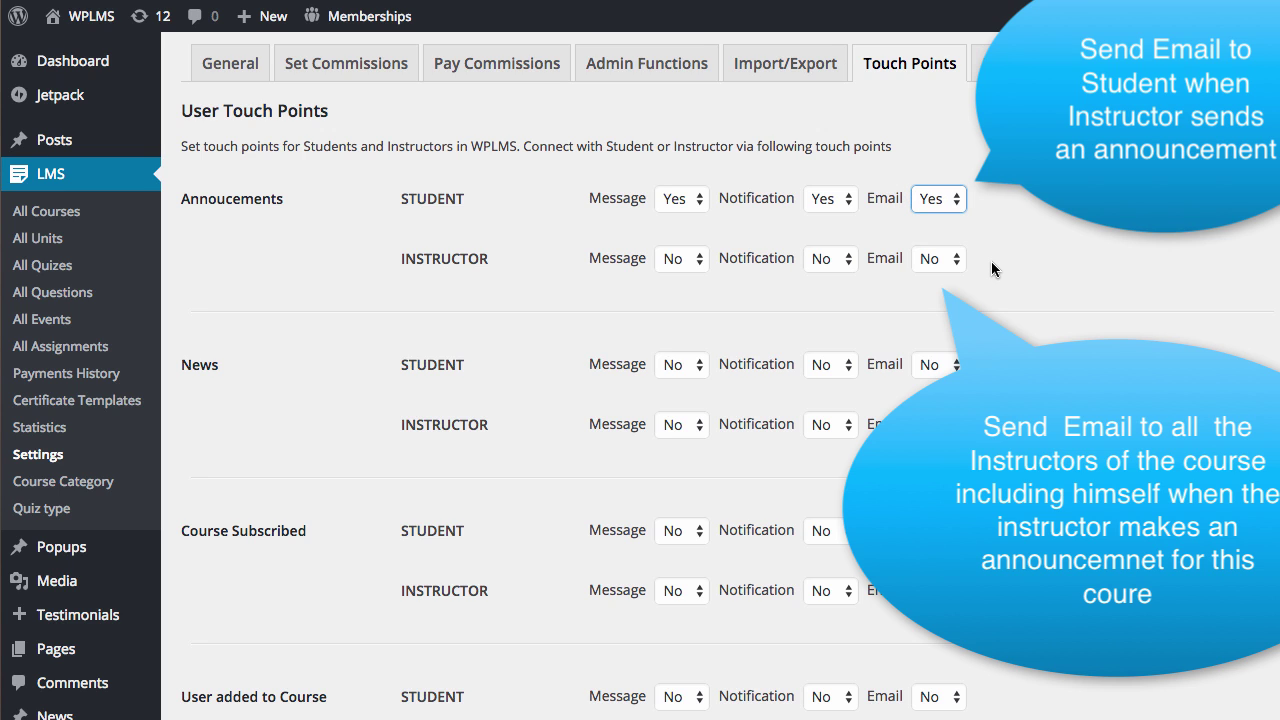
{"action": "left_click", "coordinate": [986, 261]}
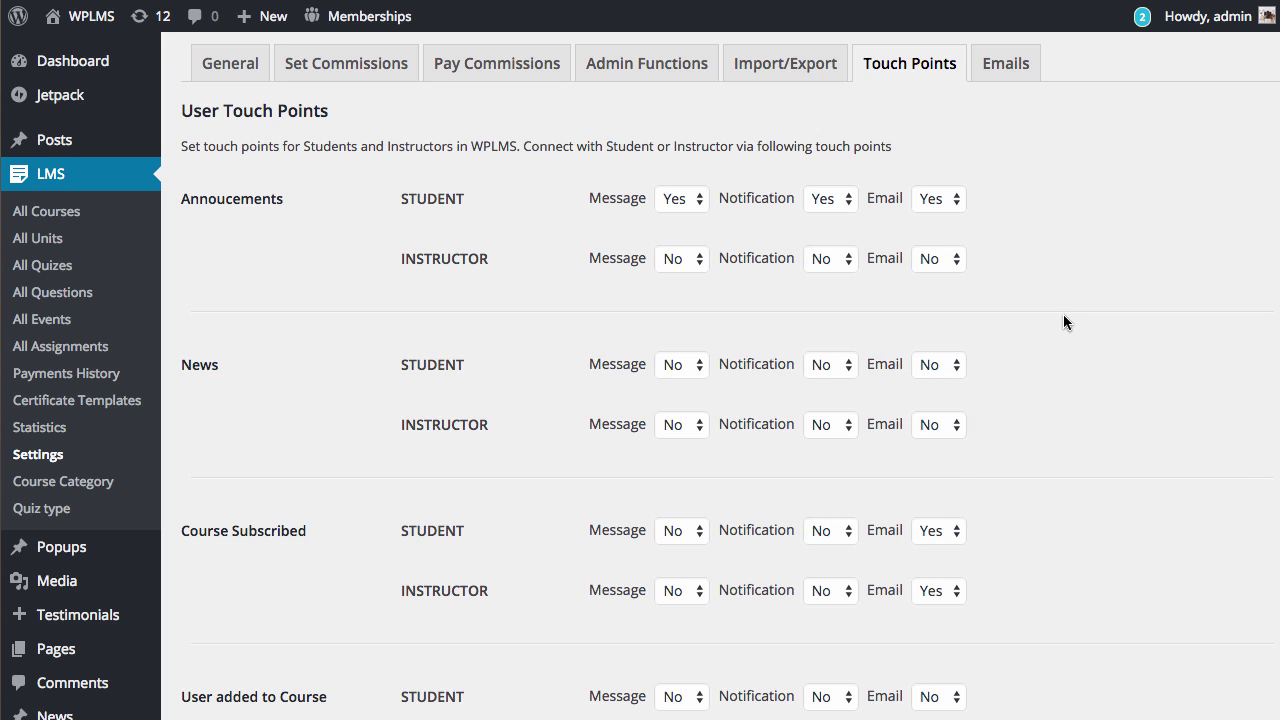
Step: Set Notification to Yes for students under Course Subscribed and for both students and instructors under User added to Course
{"action": "scroll", "coordinate": [1063, 314], "scroll_direction": "down", "scroll_amount": 2}
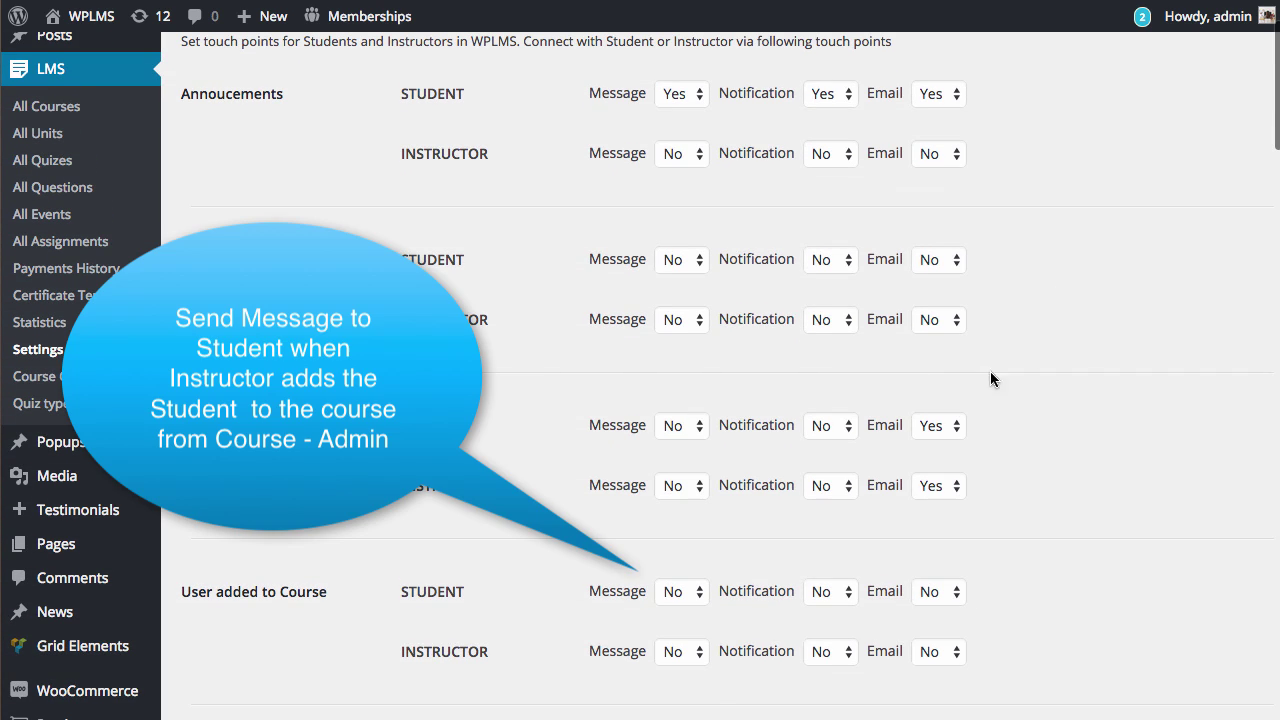
{"action": "left_click", "coordinate": [843, 430]}
{"action": "left_click", "coordinate": [826, 444]}
{"action": "scroll", "coordinate": [841, 441], "scroll_direction": "down", "scroll_amount": 3}
{"action": "left_click", "coordinate": [837, 412]}
{"action": "left_click", "coordinate": [834, 433]}
{"action": "left_click", "coordinate": [838, 471]}
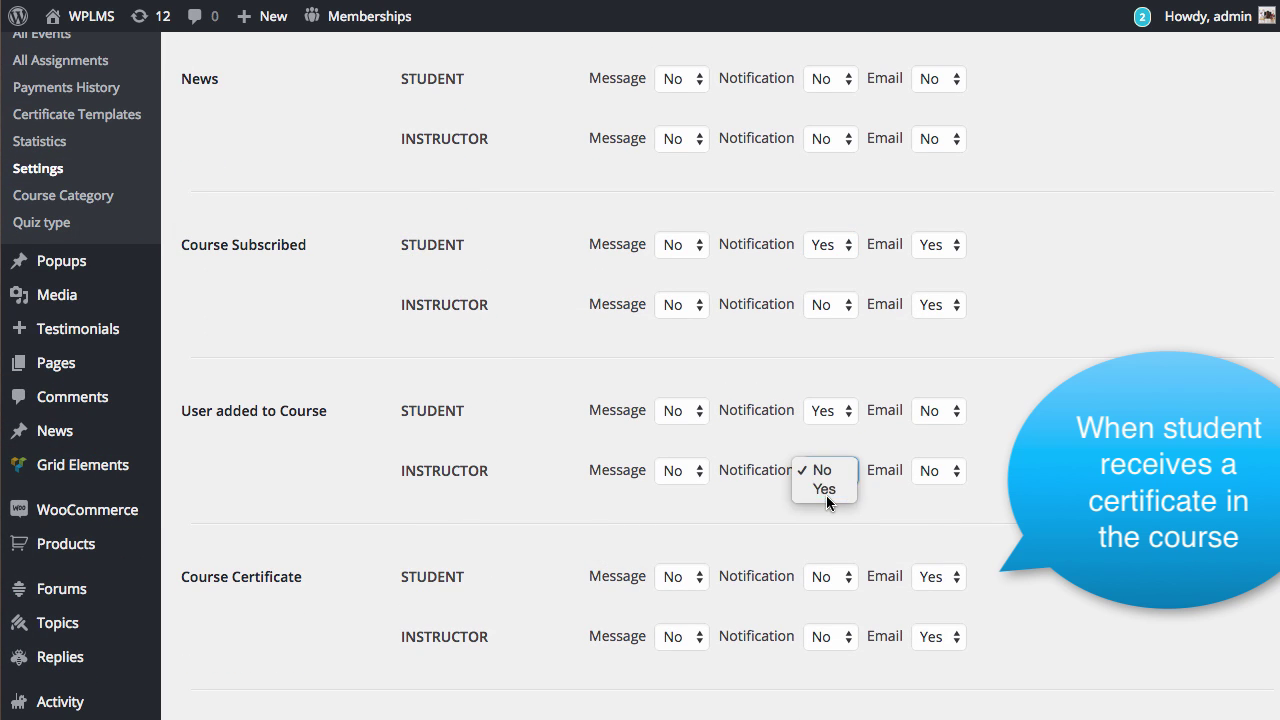
{"action": "left_click", "coordinate": [827, 496]}
Step: Set the student and instructor Notification options to Yes for Course Certificate, Course Badge and Course Reset by Instructor
{"action": "left_click", "coordinate": [830, 576]}
{"action": "left_click", "coordinate": [826, 597]}
{"action": "left_click", "coordinate": [826, 643]}
{"action": "left_click", "coordinate": [820, 656]}
{"action": "scroll", "coordinate": [1082, 416], "scroll_direction": "up", "scroll_amount": 3}
{"action": "scroll", "coordinate": [1082, 416], "scroll_direction": "down", "scroll_amount": 8}
{"action": "left_click", "coordinate": [830, 271]}
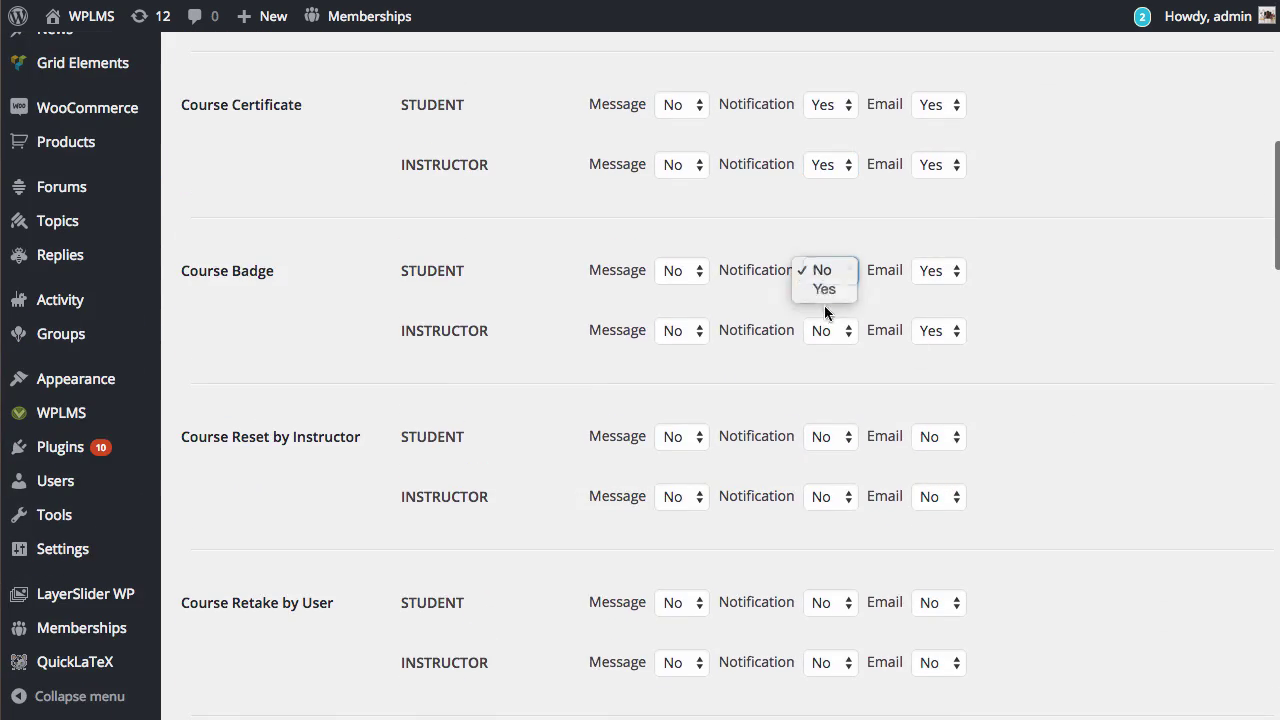
{"action": "left_click", "coordinate": [824, 289]}
{"action": "left_click", "coordinate": [826, 330]}
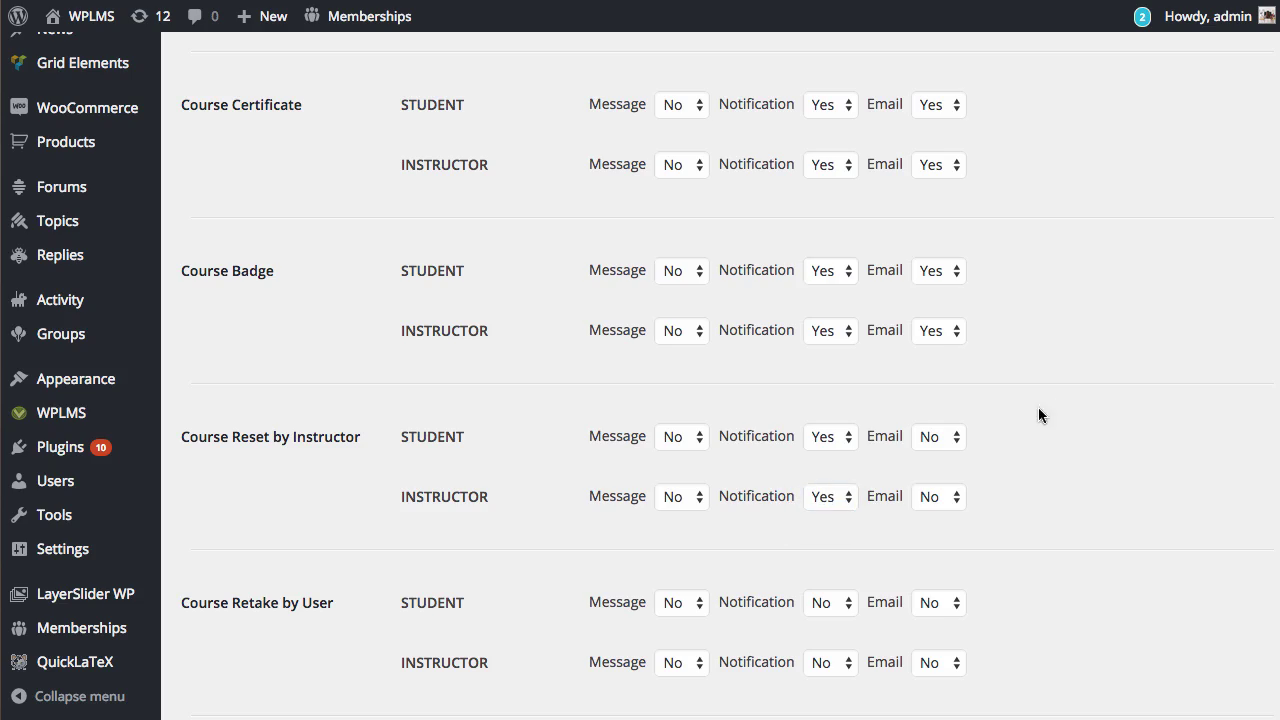
Step: Save the touch point settings
{"action": "scroll", "coordinate": [1040, 360], "scroll_direction": "up", "scroll_amount": 5}
{"action": "scroll", "coordinate": [1048, 385], "scroll_direction": "down", "scroll_amount": 1}
{"action": "scroll", "coordinate": [1042, 354], "scroll_direction": "down", "scroll_amount": 20}
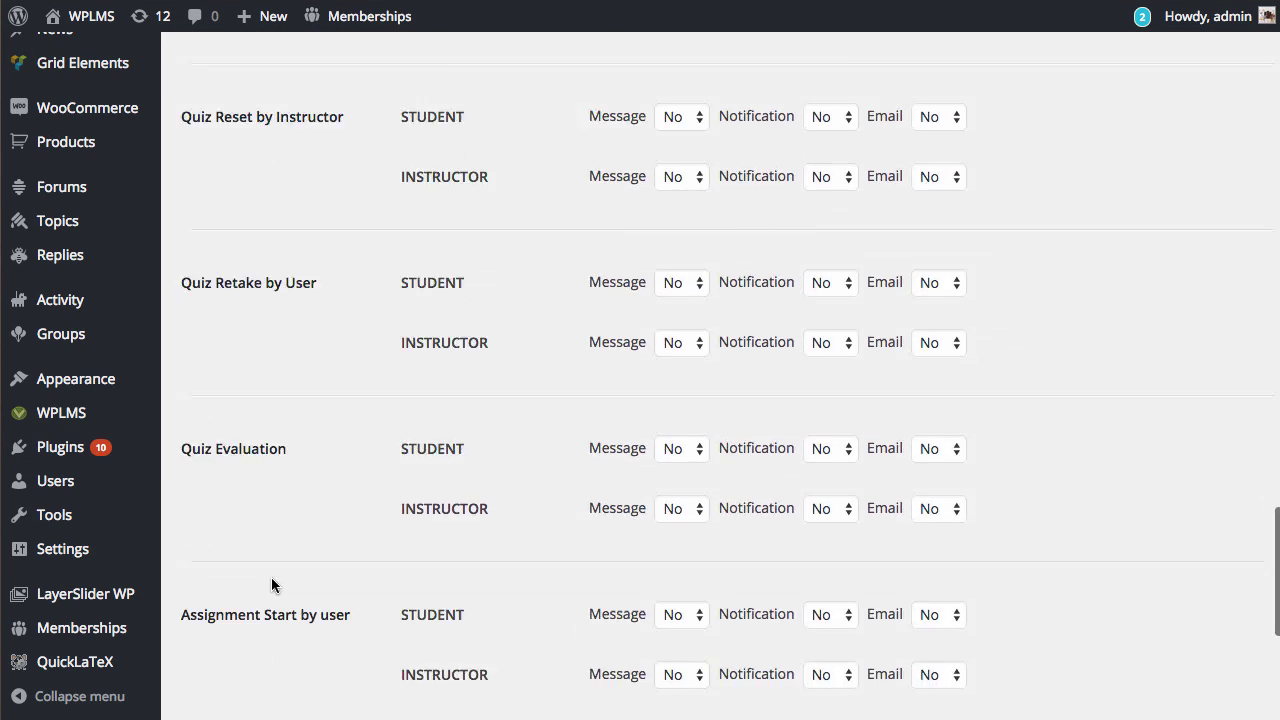
{"action": "left_click", "coordinate": [230, 646]}
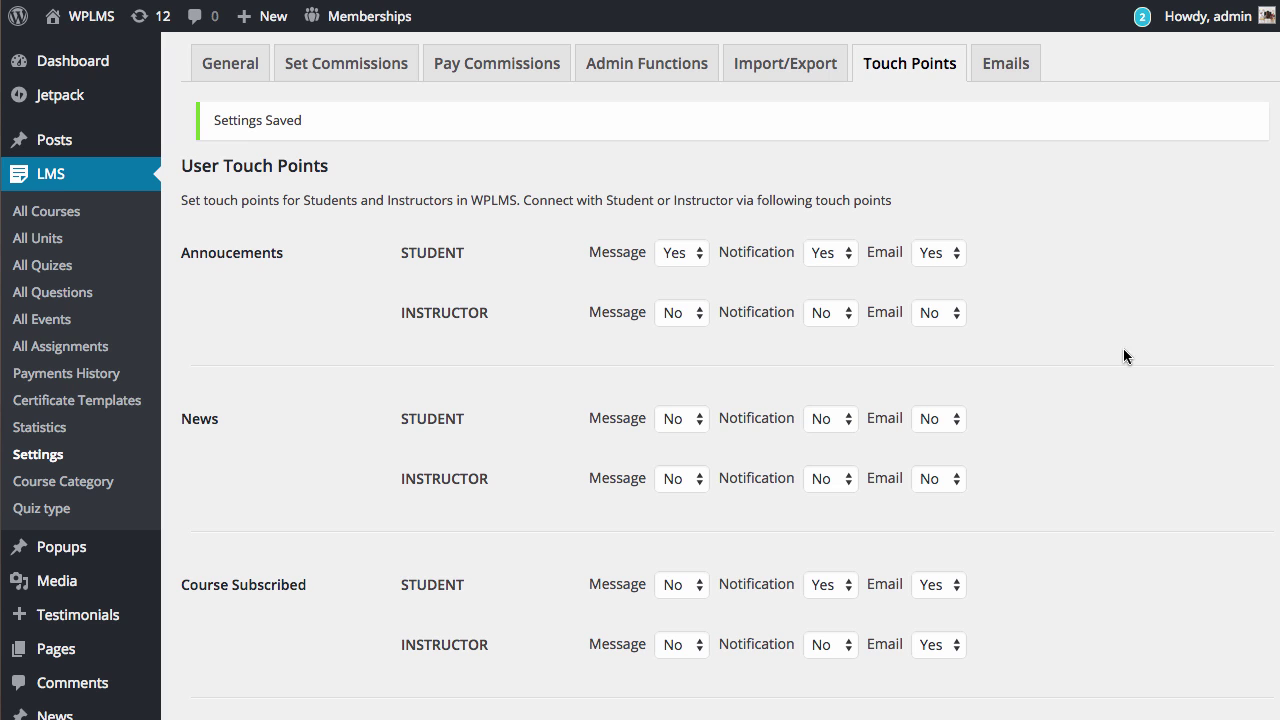
Step: Open the LMS email settings and review the sender name and sender email fields in the Email Options
{"action": "left_click", "coordinate": [1024, 76]}
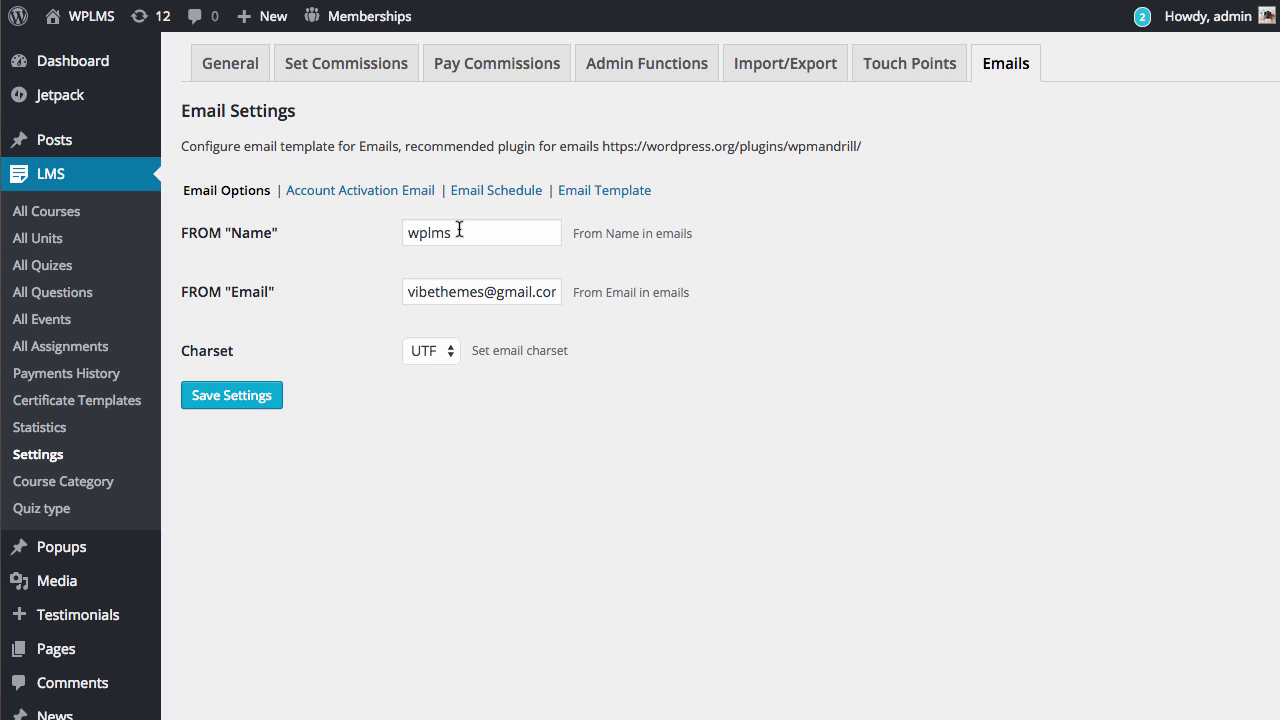
{"action": "left_click_drag", "start_coordinate": [463, 233], "coordinate": [419, 233]}
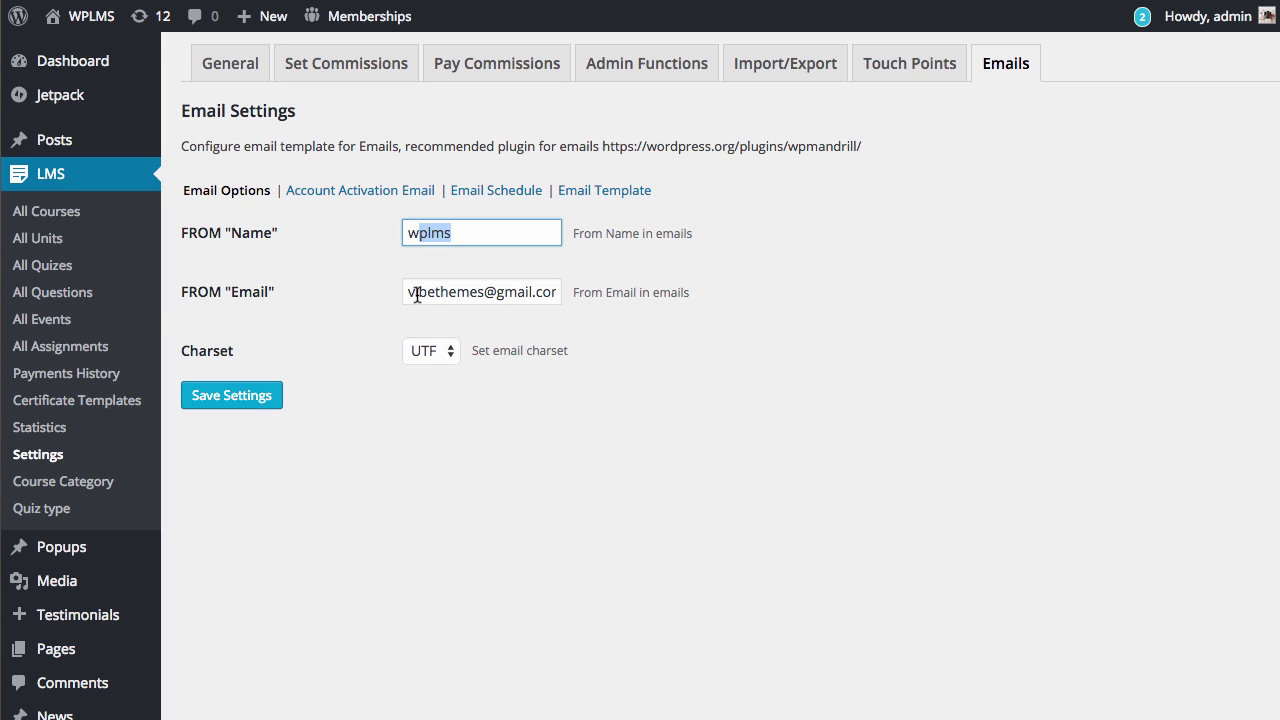
{"action": "left_click_drag", "start_coordinate": [408, 292], "coordinate": [586, 292]}
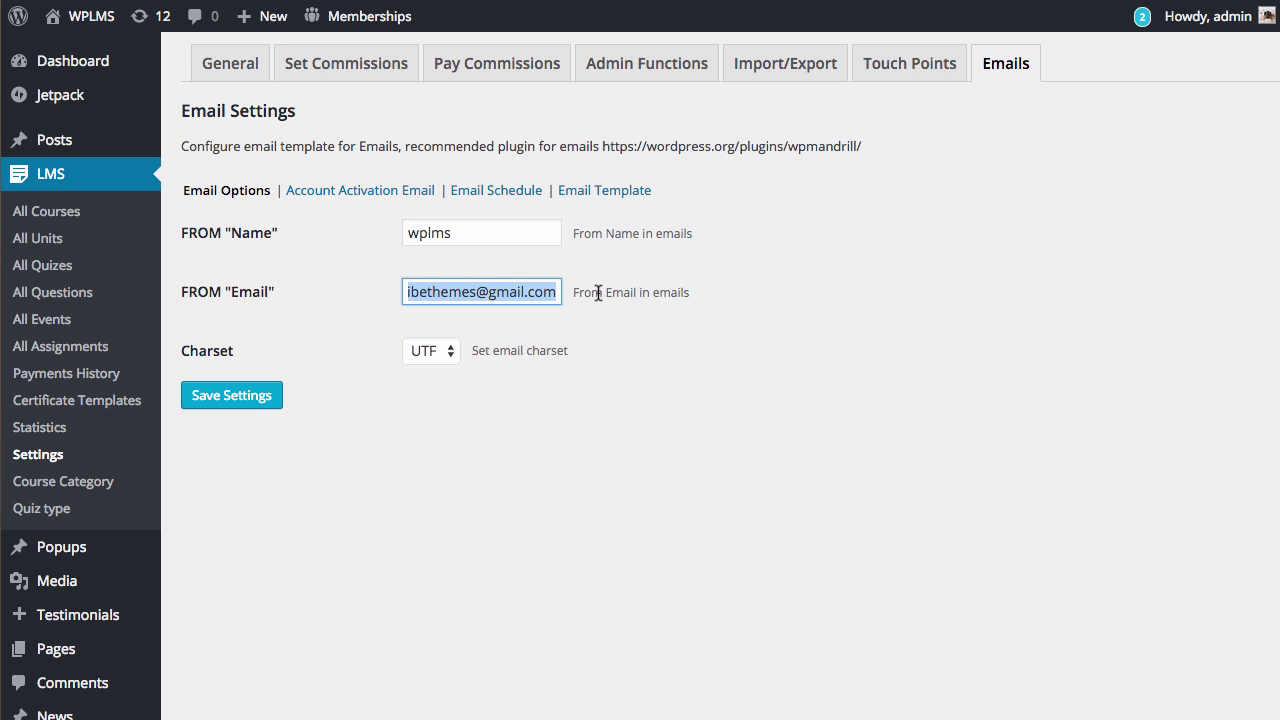
{"action": "left_click", "coordinate": [598, 292]}
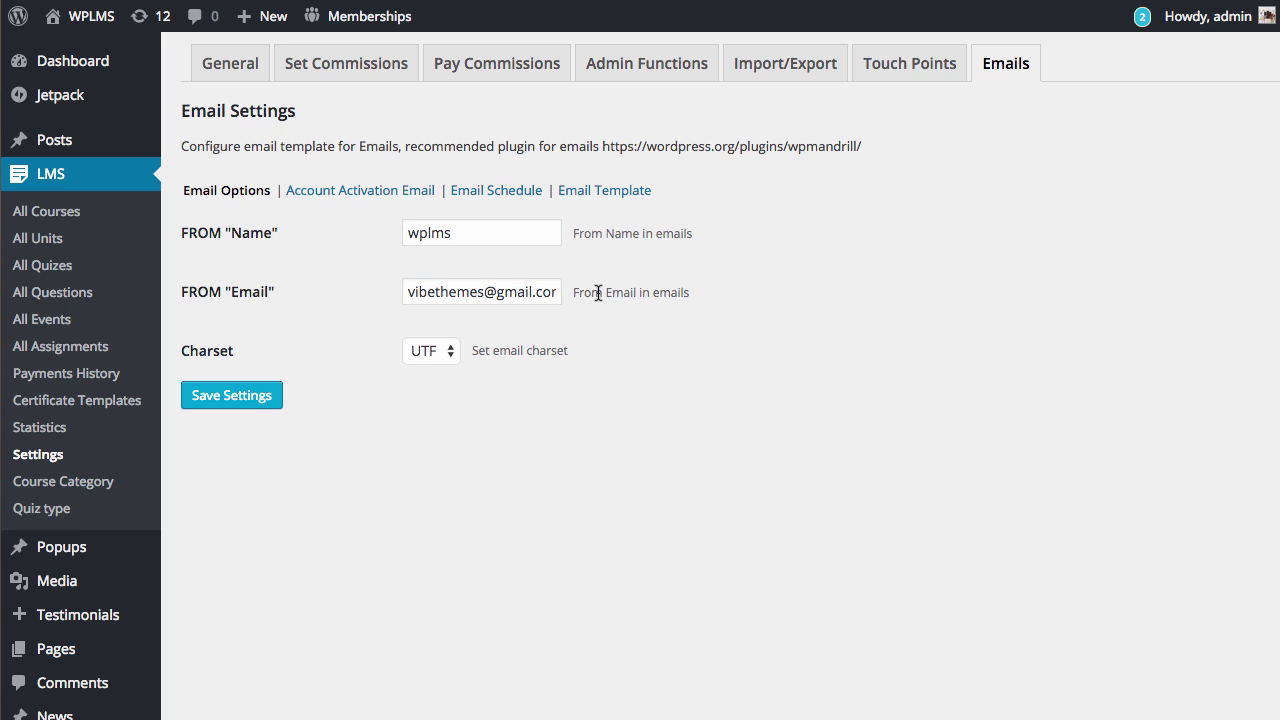
Step: Add the {{activationlink}} placeholder on a new line of the Account Activation Email message and save the settings
{"action": "left_click", "coordinate": [426, 194]}
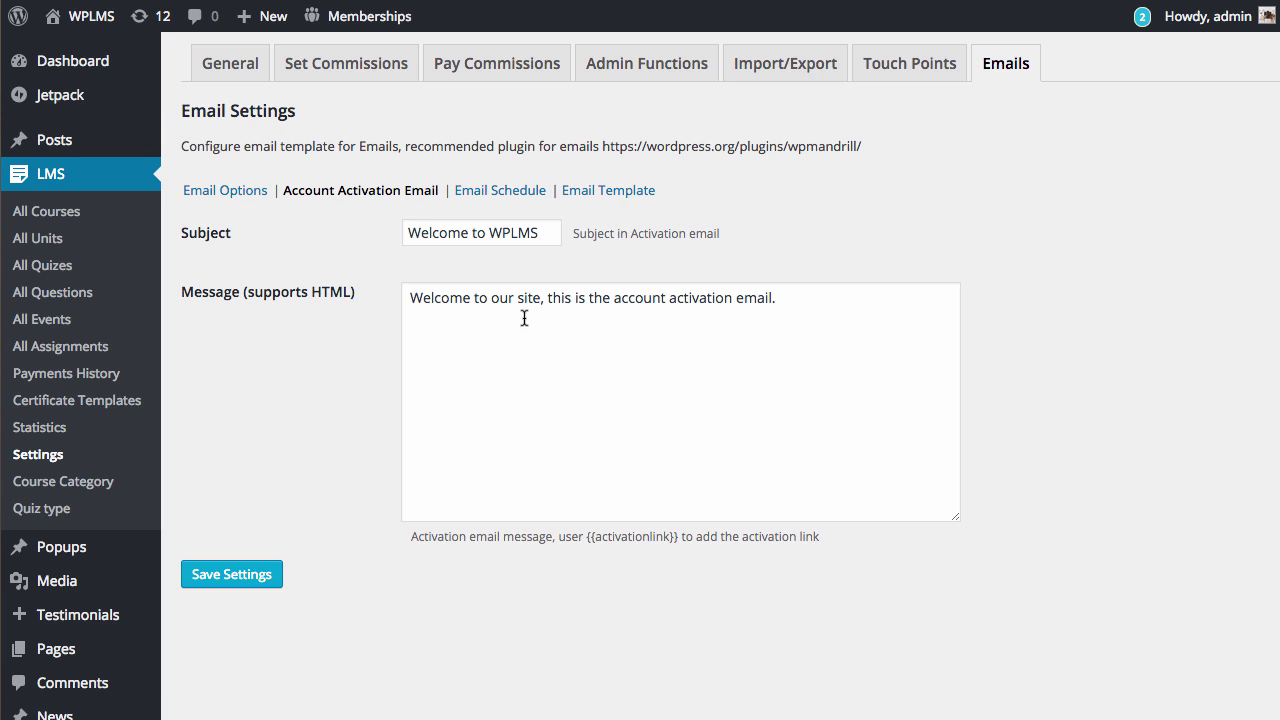
{"action": "left_click", "coordinate": [699, 417]}
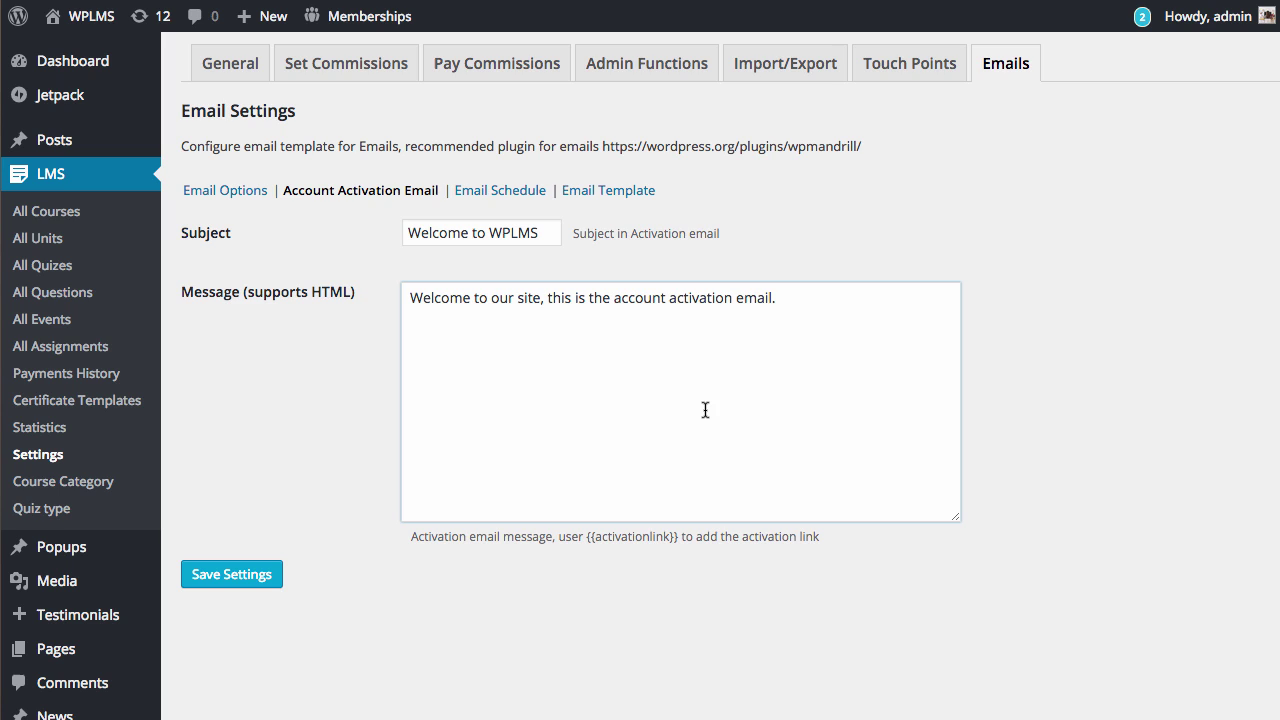
{"action": "double_click", "coordinate": [588, 540]}
{"action": "key", "text": "super+c"}
{"action": "left_click", "coordinate": [822, 449]}
{"action": "key", "text": "Return"}
{"action": "key", "text": "super+v"}
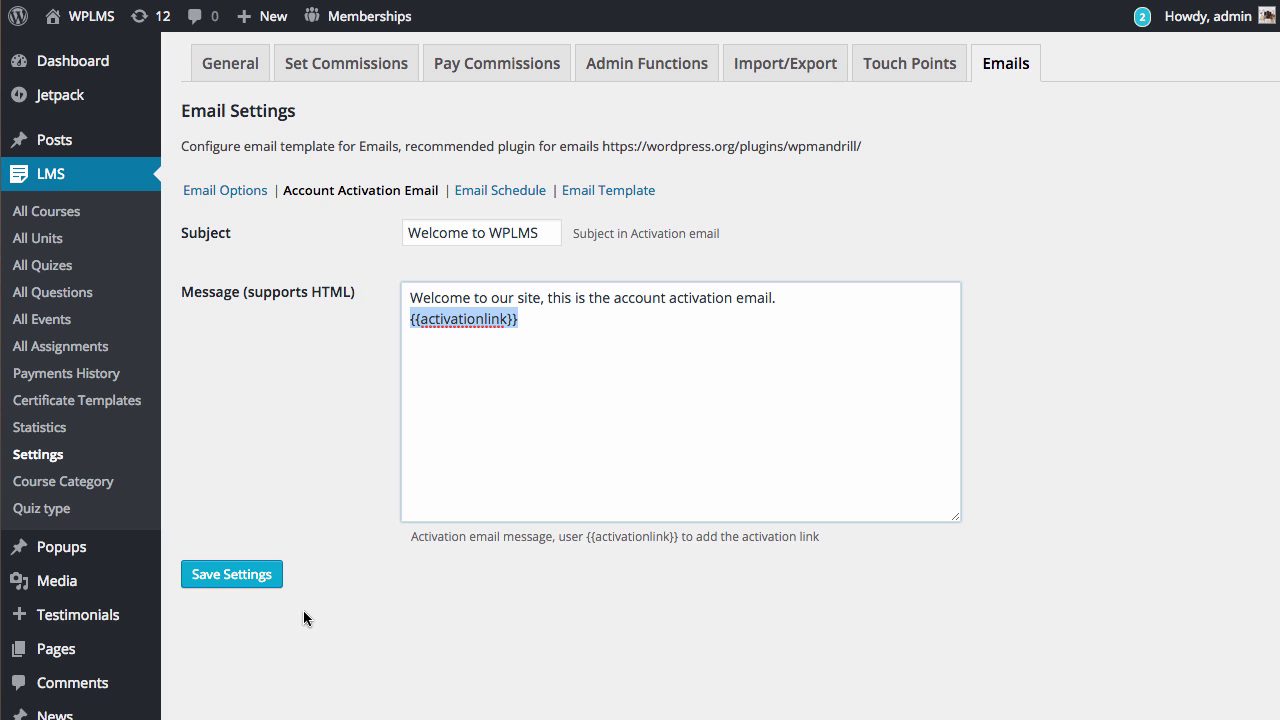
{"action": "left_click", "coordinate": [231, 574]}
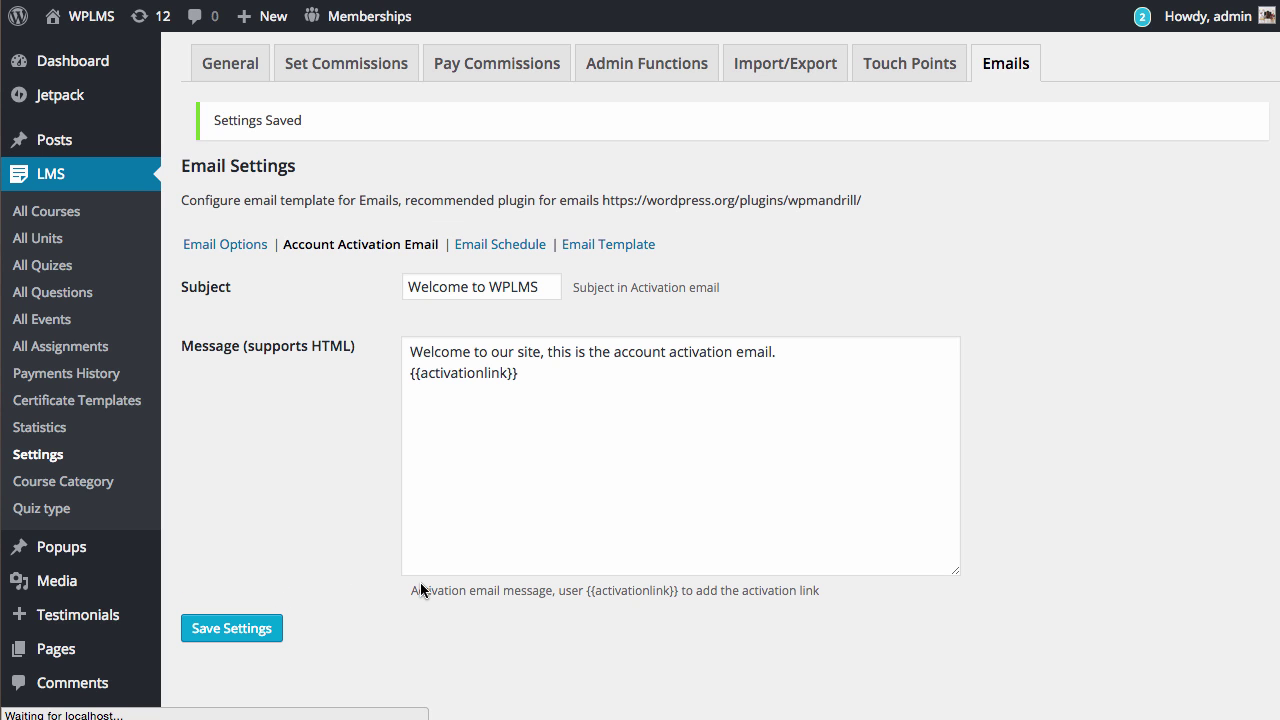
Step: Open the Email Template settings and restore the email template to its default
{"action": "left_click", "coordinate": [517, 246]}
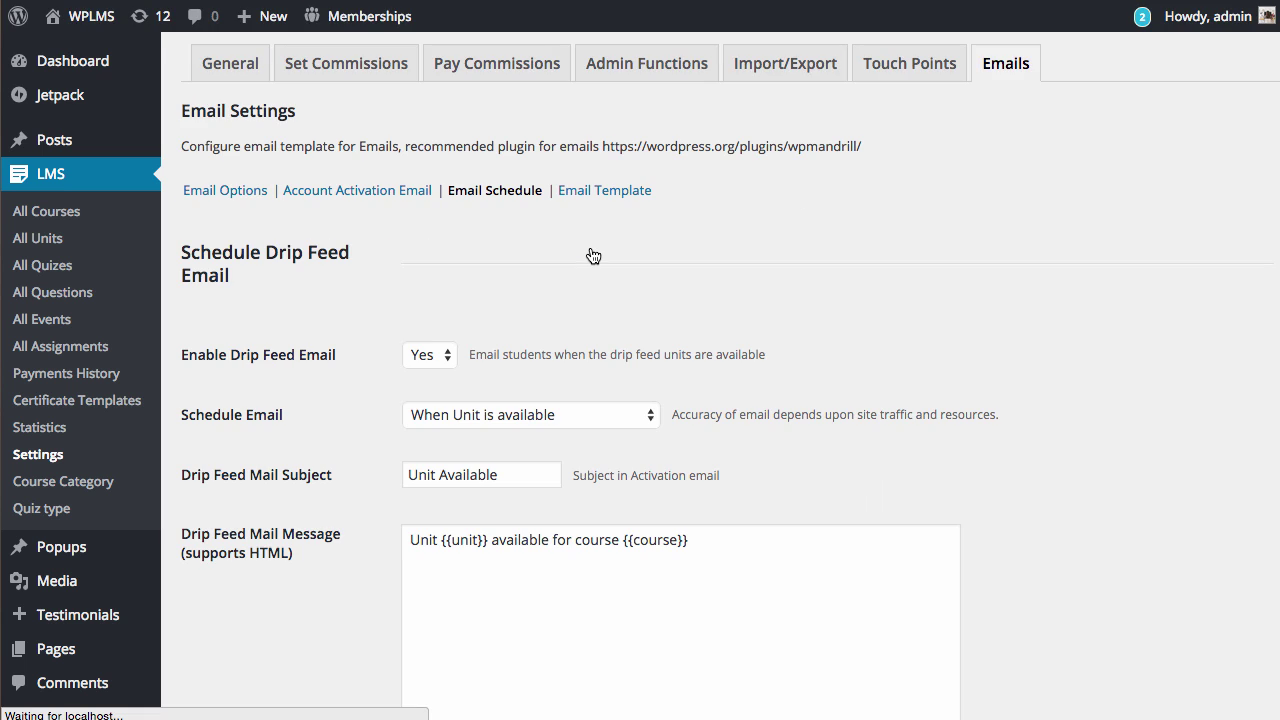
{"action": "left_click", "coordinate": [600, 192]}
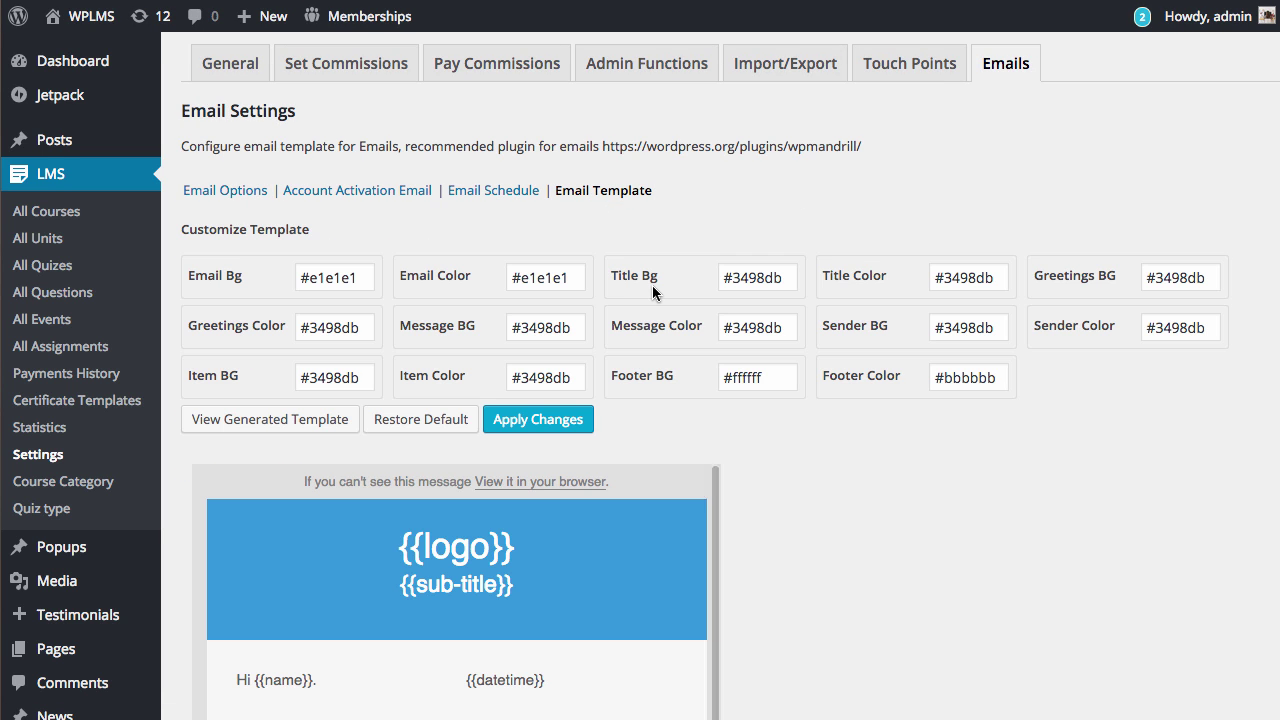
{"action": "scroll", "coordinate": [907, 395], "scroll_direction": "down", "scroll_amount": 5}
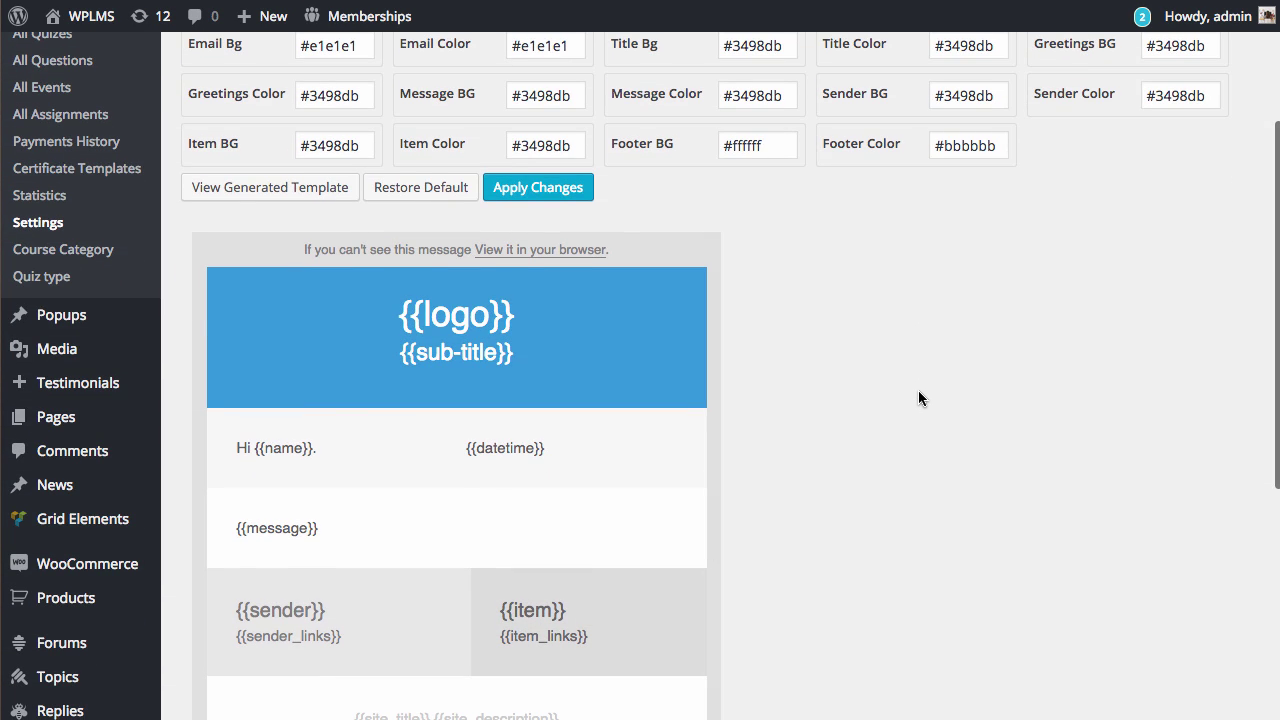
{"action": "scroll", "coordinate": [918, 397], "scroll_direction": "up", "scroll_amount": 2}
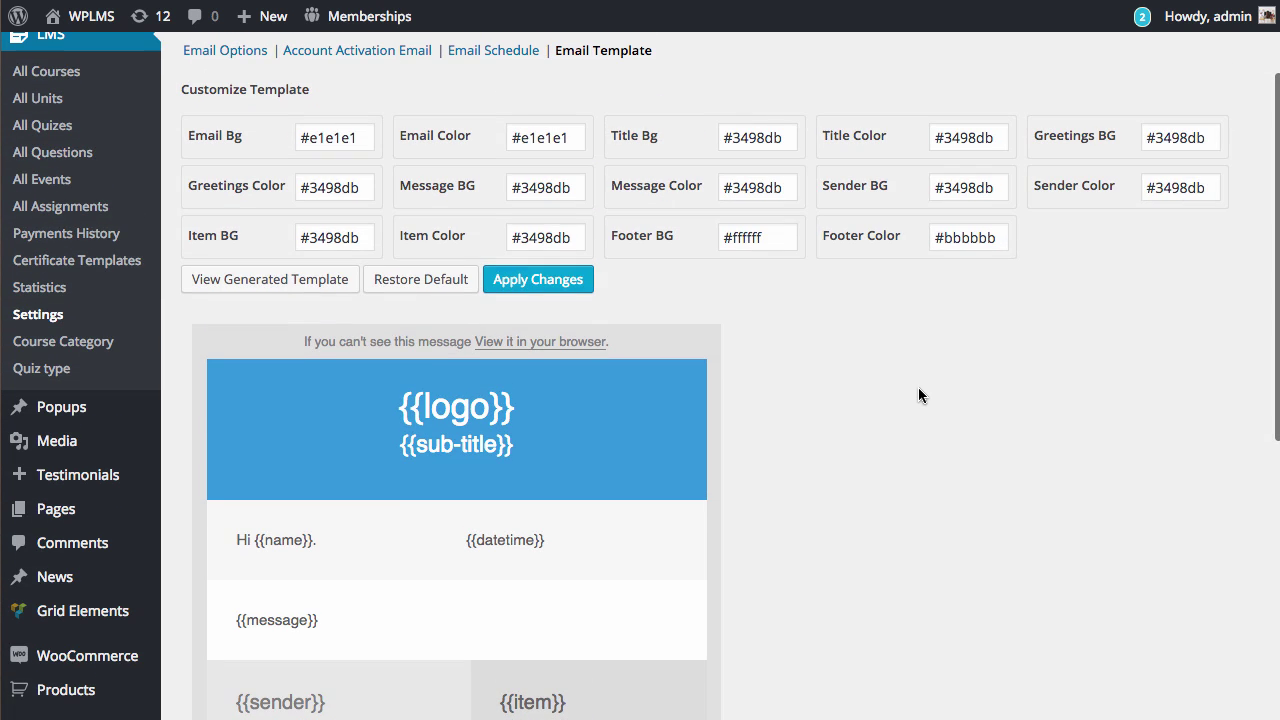
{"action": "left_click", "coordinate": [410, 285]}
{"action": "left_click", "coordinate": [1168, 279]}
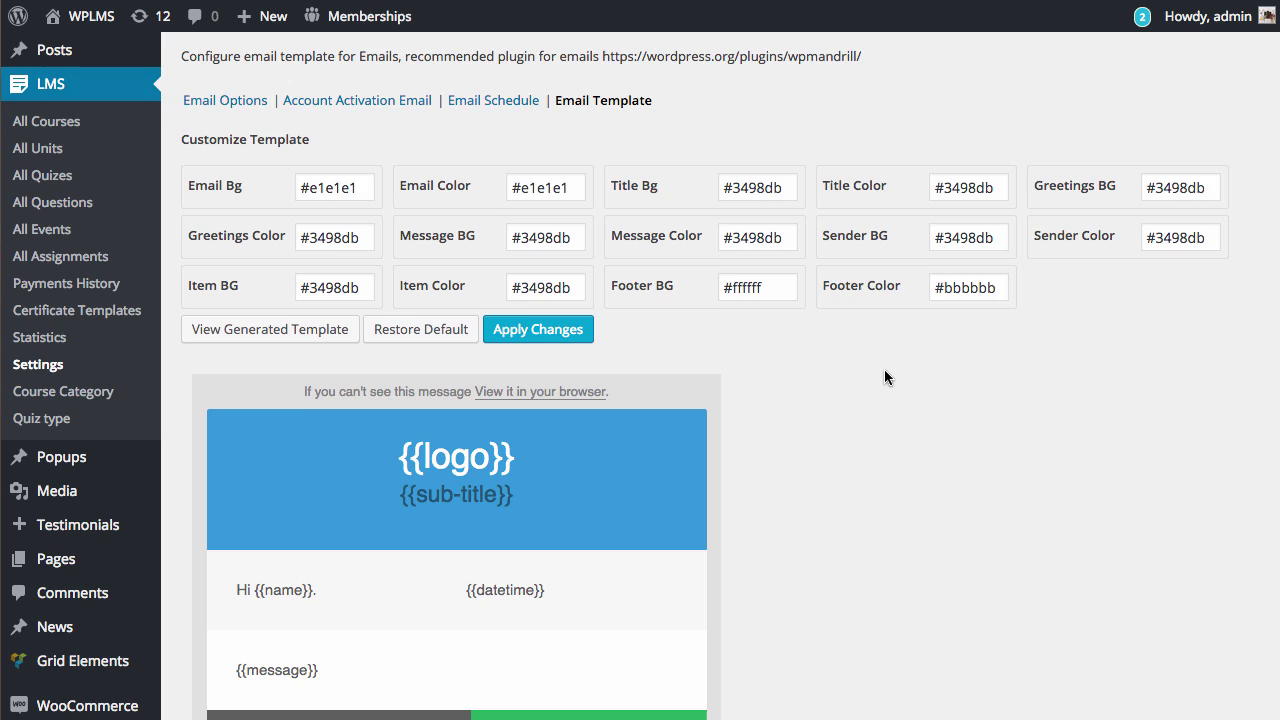
{"action": "scroll", "coordinate": [884, 370], "scroll_direction": "down", "scroll_amount": 4}
{"action": "scroll", "coordinate": [790, 370], "scroll_direction": "up", "scroll_amount": 3}
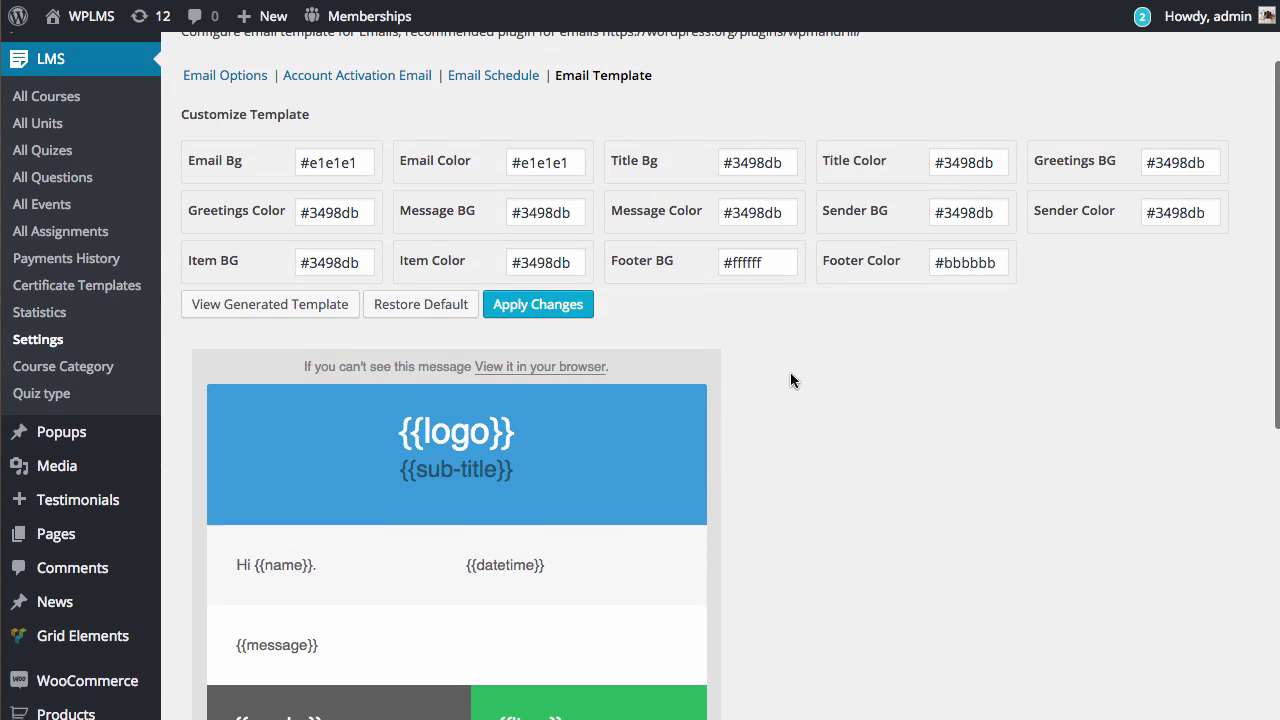
Step: Set the Title Bg colour of the email template to #b6d6ec and check the template preview
{"action": "scroll", "coordinate": [550, 206], "scroll_direction": "down", "scroll_amount": 1}
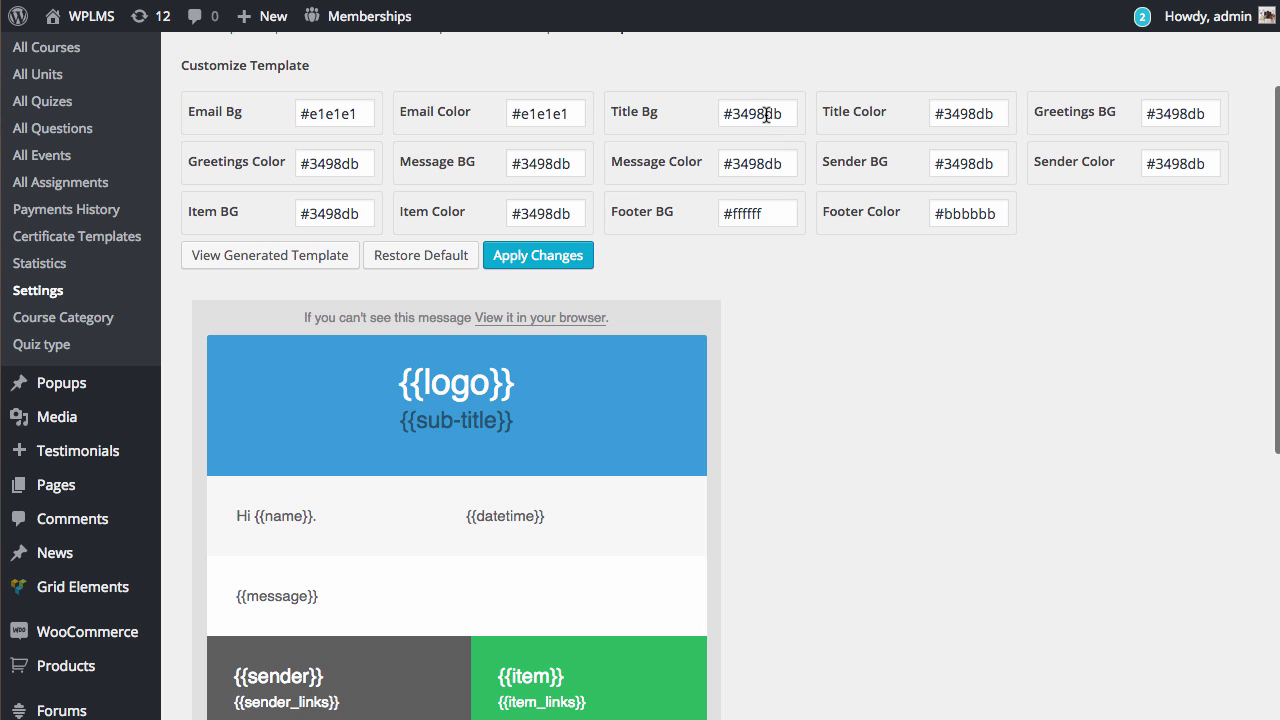
{"action": "left_click", "coordinate": [766, 115]}
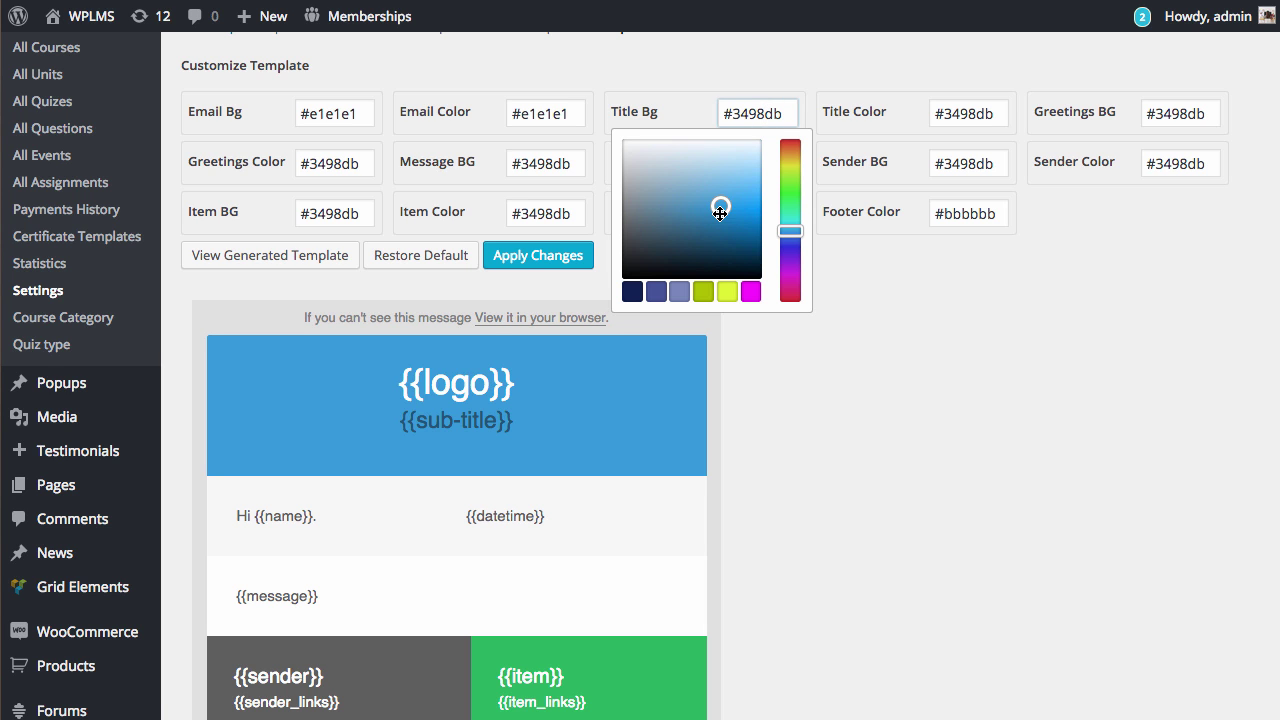
{"action": "left_click_drag", "start_coordinate": [720, 210], "coordinate": [698, 190]}
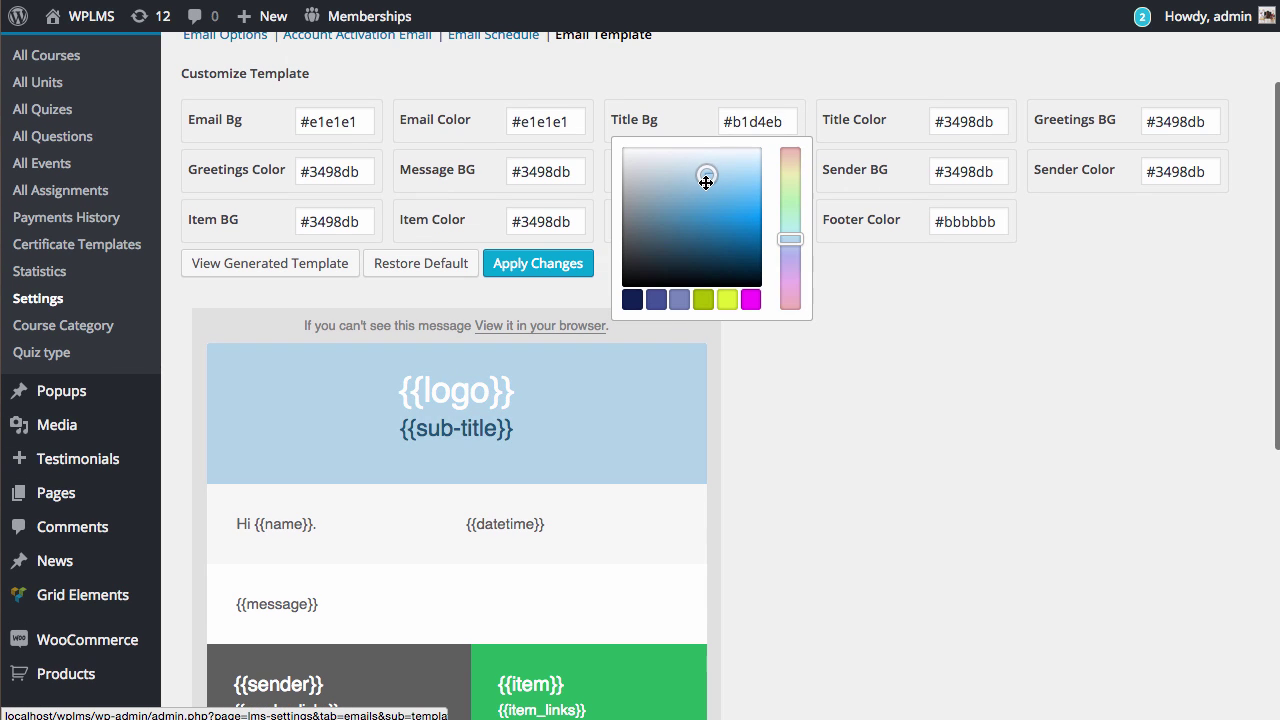
{"action": "left_click", "coordinate": [740, 122]}
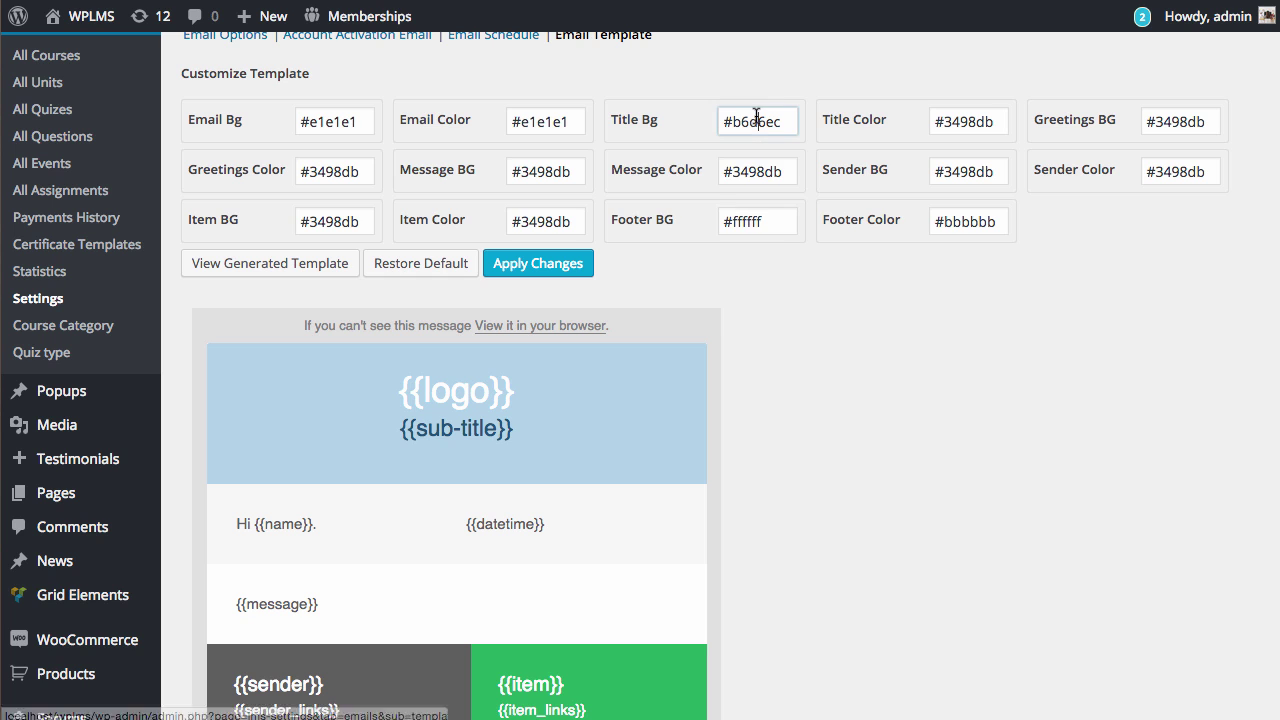
{"action": "scroll", "coordinate": [846, 335], "scroll_direction": "down", "scroll_amount": 2}
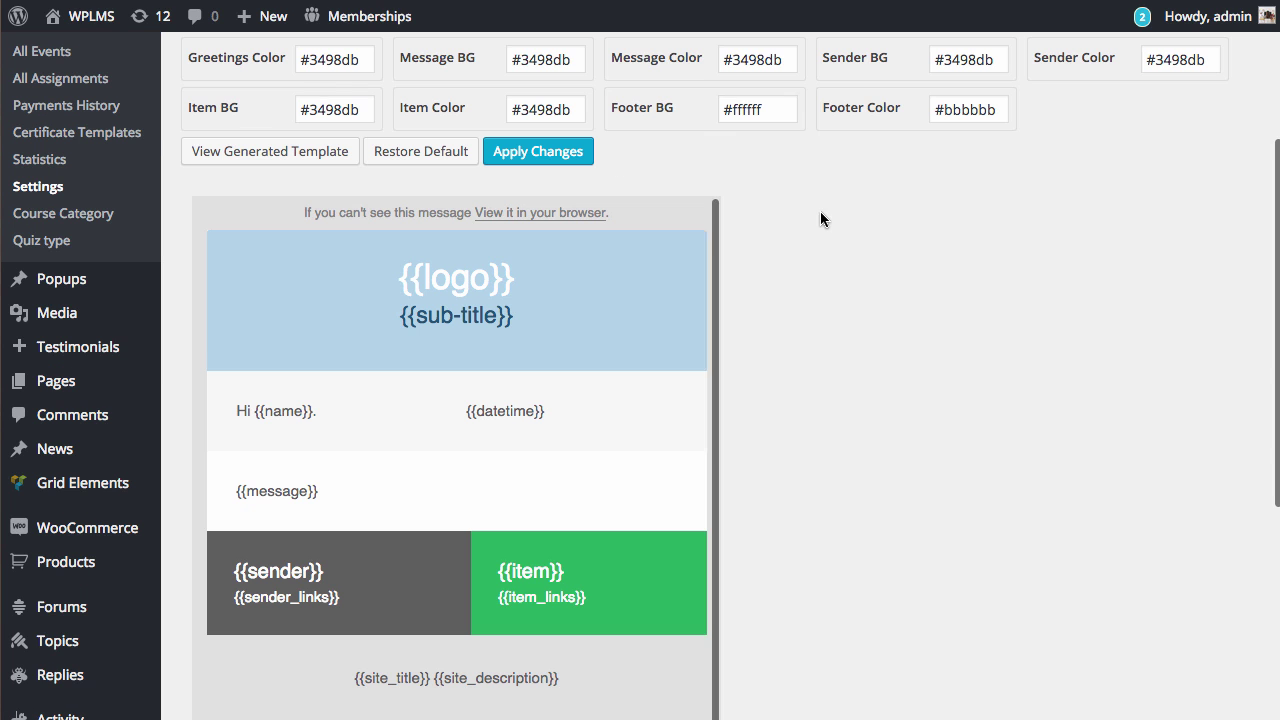
{"action": "scroll", "coordinate": [735, 177], "scroll_direction": "up", "scroll_amount": 1}
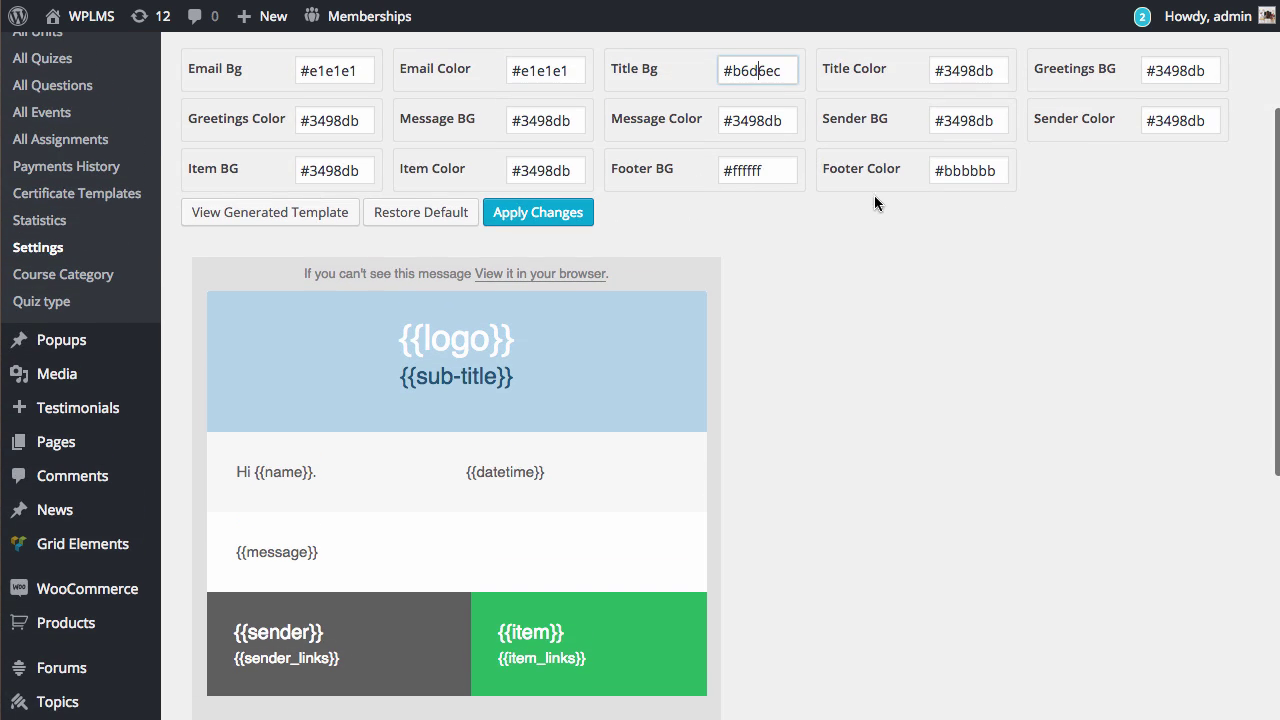
Step: Display the generated HTML of the email template and examine its code alongside the placeholders in the preview
{"action": "left_click", "coordinate": [307, 216]}
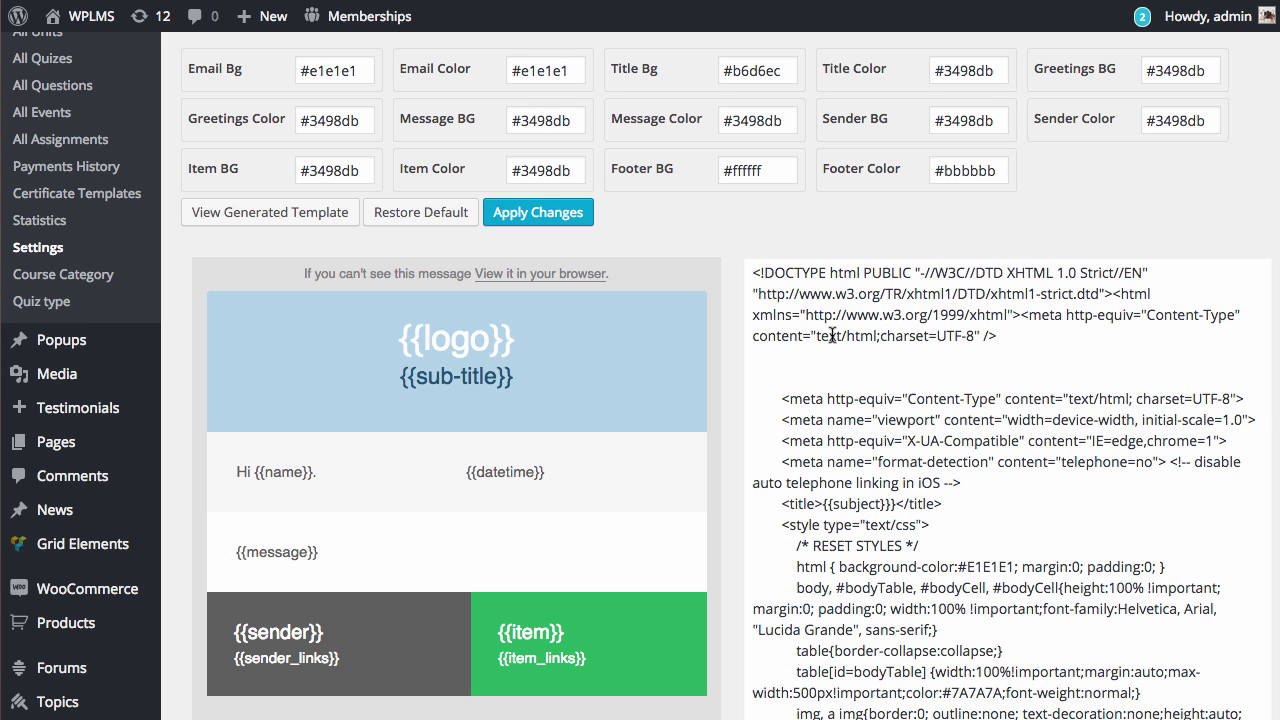
{"action": "left_click_drag", "start_coordinate": [755, 273], "coordinate": [934, 548]}
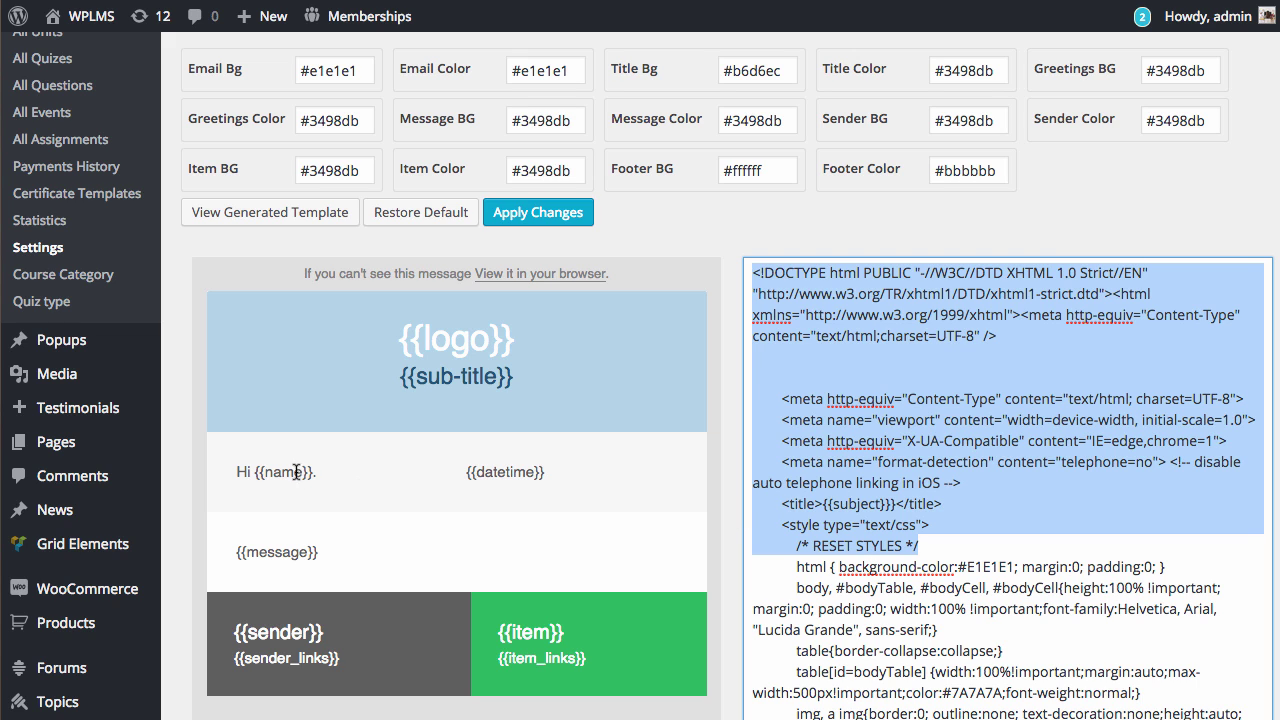
{"action": "scroll", "coordinate": [400, 478], "scroll_direction": "down", "scroll_amount": 1}
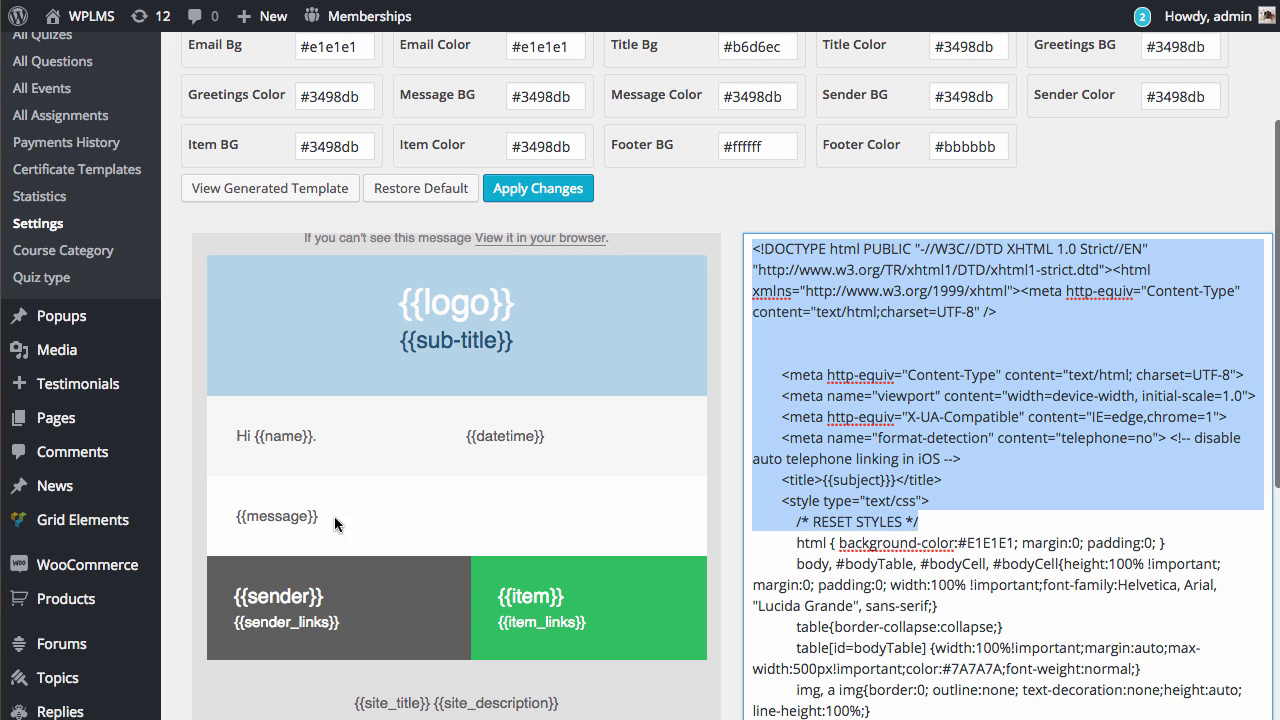
{"action": "scroll", "coordinate": [256, 436], "scroll_direction": "down", "scroll_amount": 2}
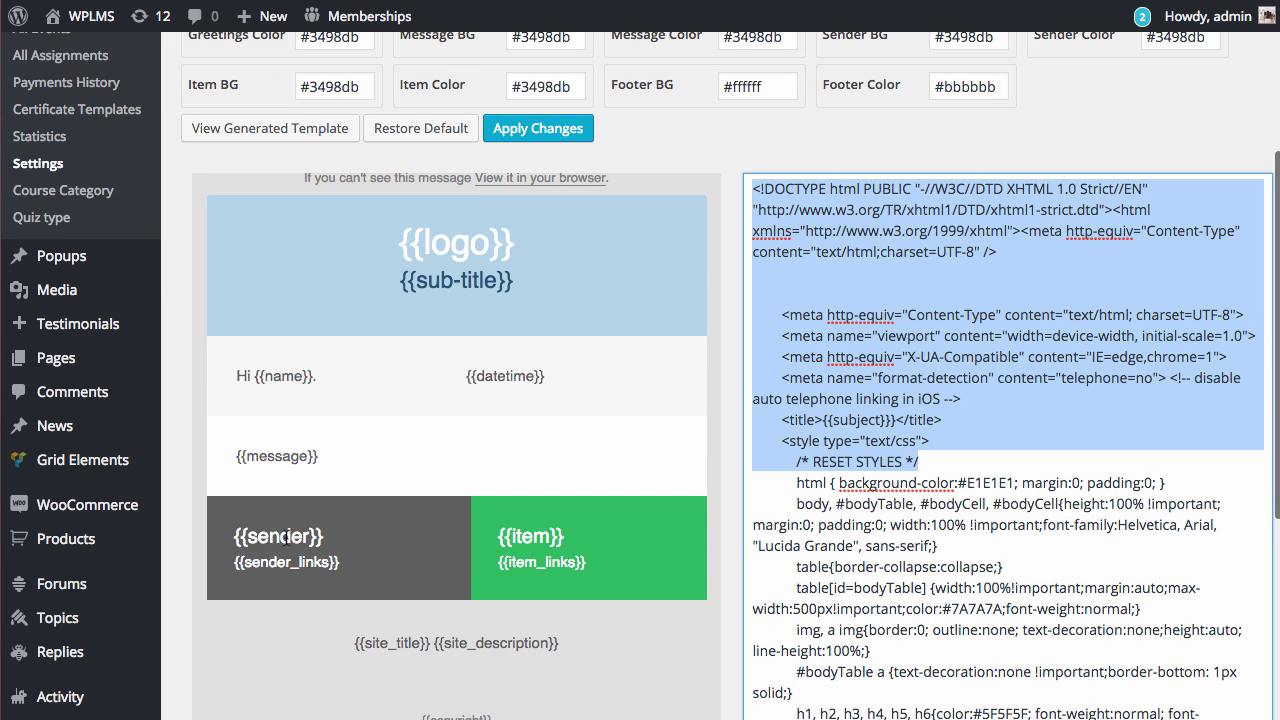
{"action": "scroll", "coordinate": [502, 570], "scroll_direction": "down", "scroll_amount": 5}
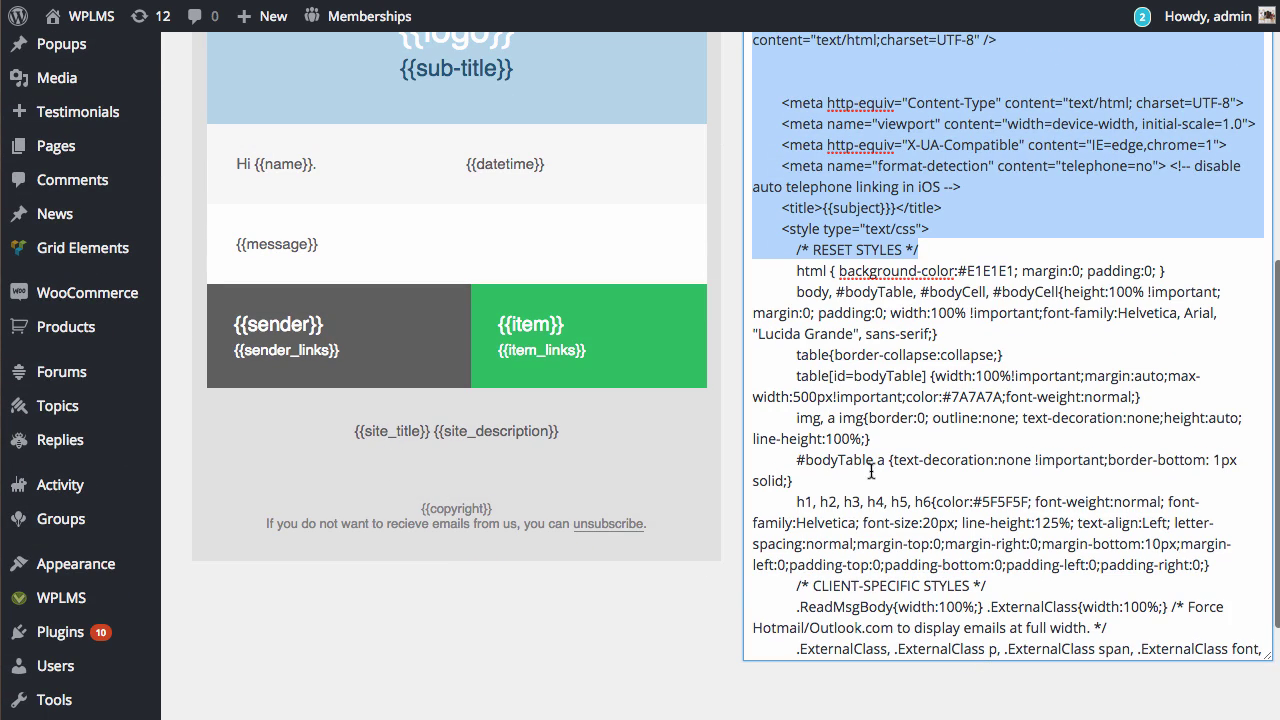
{"action": "left_click", "coordinate": [997, 456]}
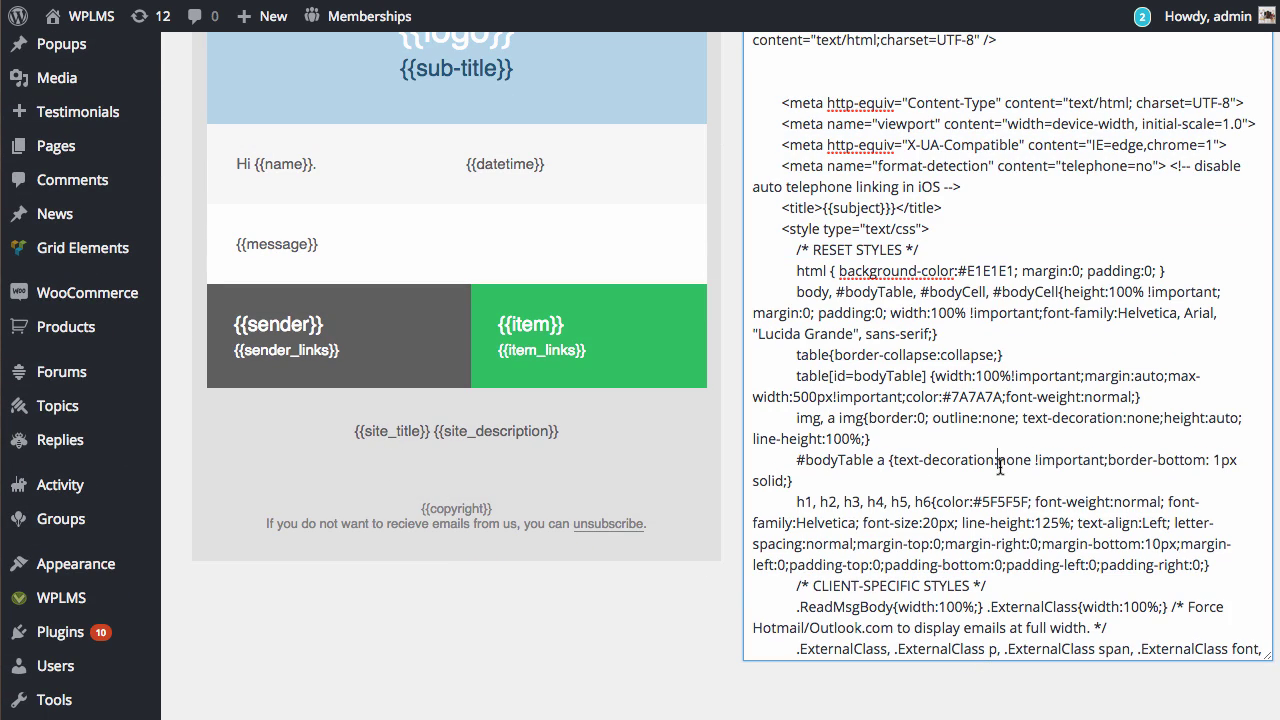
{"action": "scroll", "coordinate": [1010, 470], "scroll_direction": "up", "scroll_amount": 7}
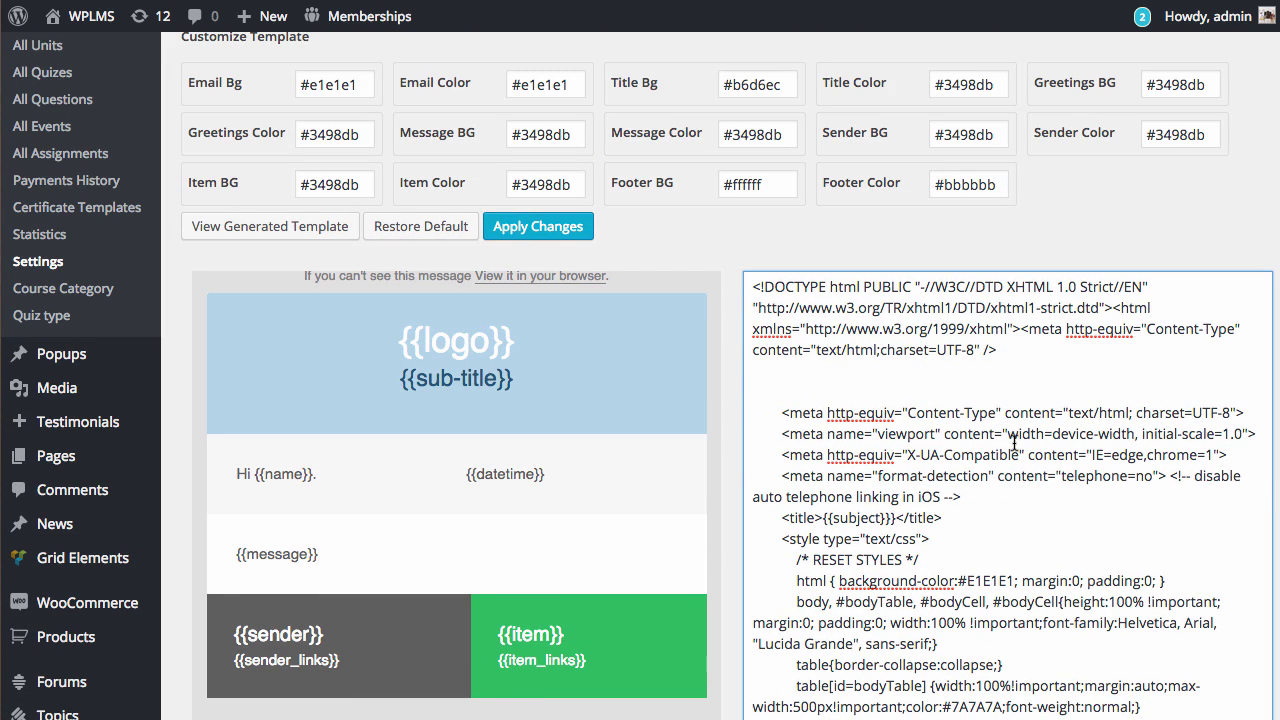
Step: Delete the extra closing brace after {{subject}} in the template's title tag and apply the template changes
{"action": "left_click_drag", "start_coordinate": [948, 518], "coordinate": [776, 518]}
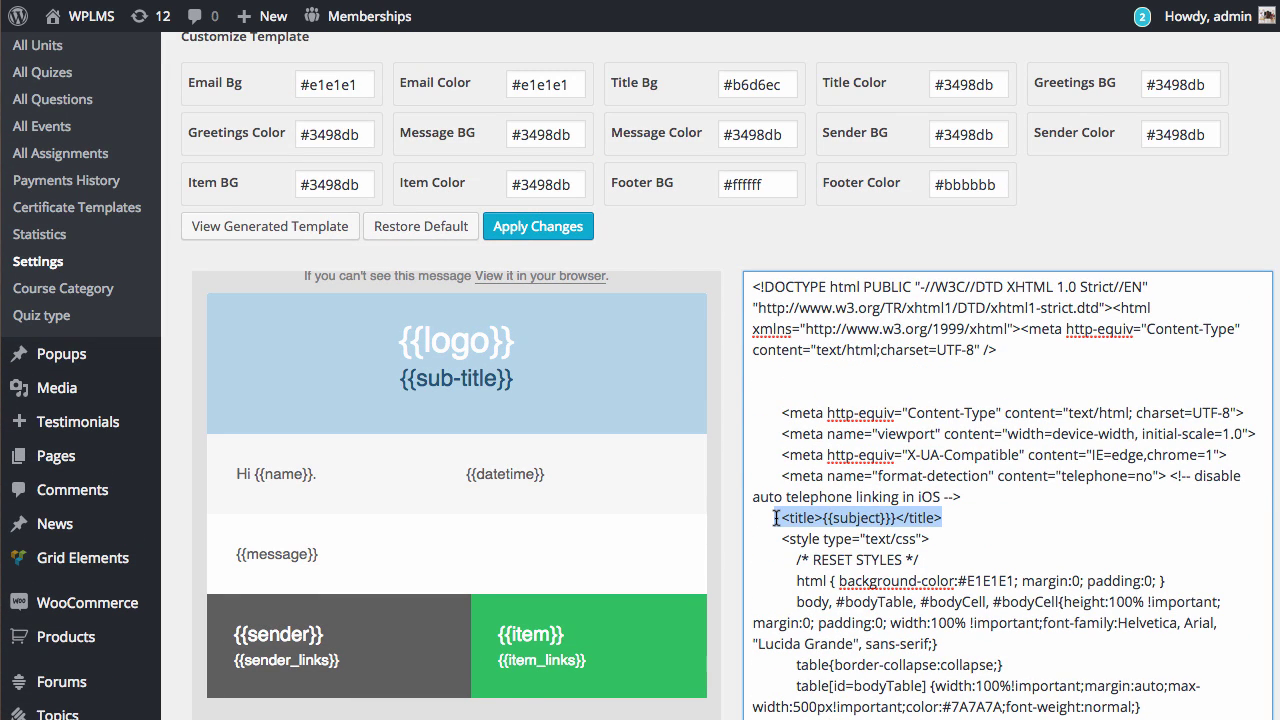
{"action": "left_click", "coordinate": [896, 518]}
{"action": "key", "text": "BackSpace"}
{"action": "left_click_drag", "start_coordinate": [822, 520], "coordinate": [889, 521]}
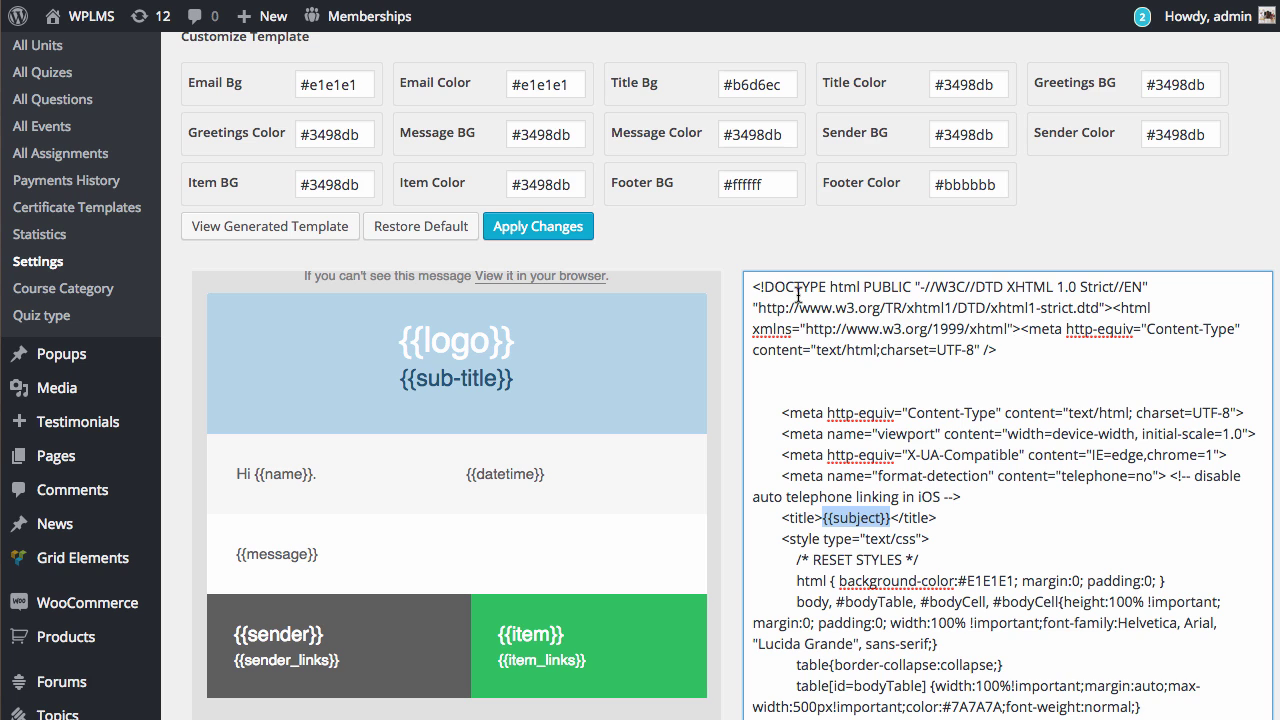
{"action": "scroll", "coordinate": [1042, 432], "scroll_direction": "up", "scroll_amount": 2}
{"action": "left_click", "coordinate": [555, 335]}
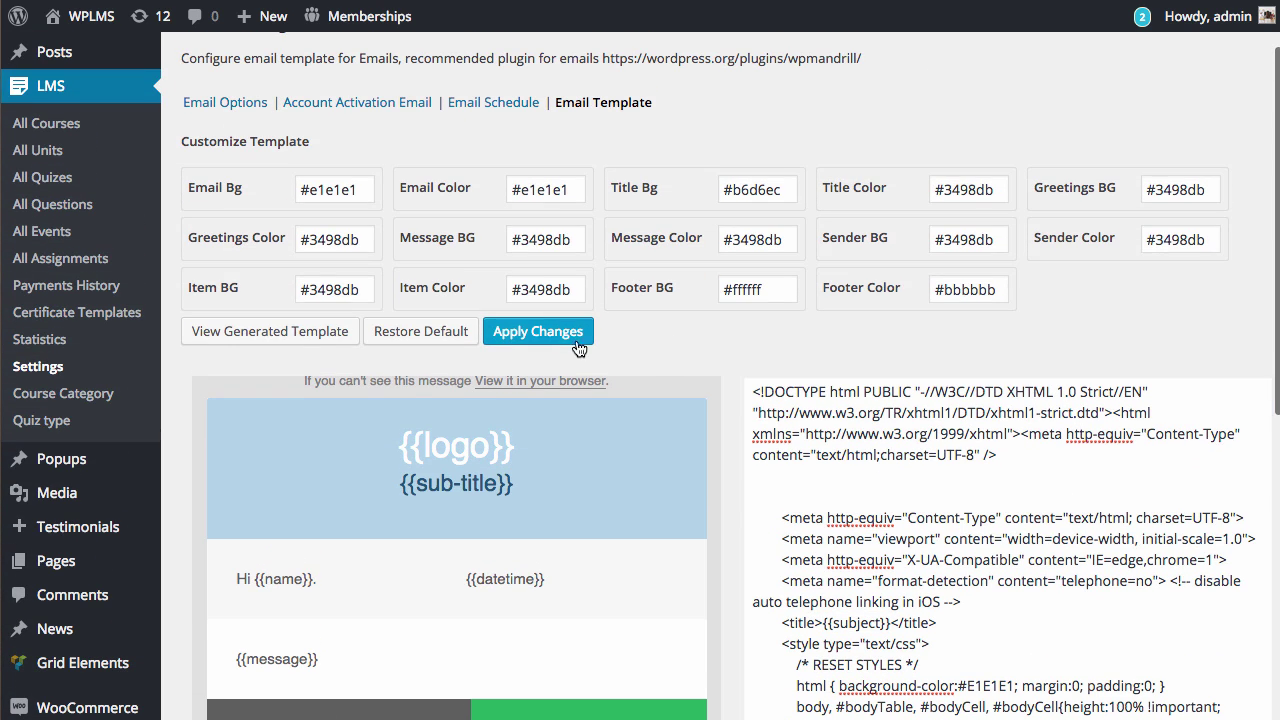
{"action": "left_click", "coordinate": [1104, 278]}
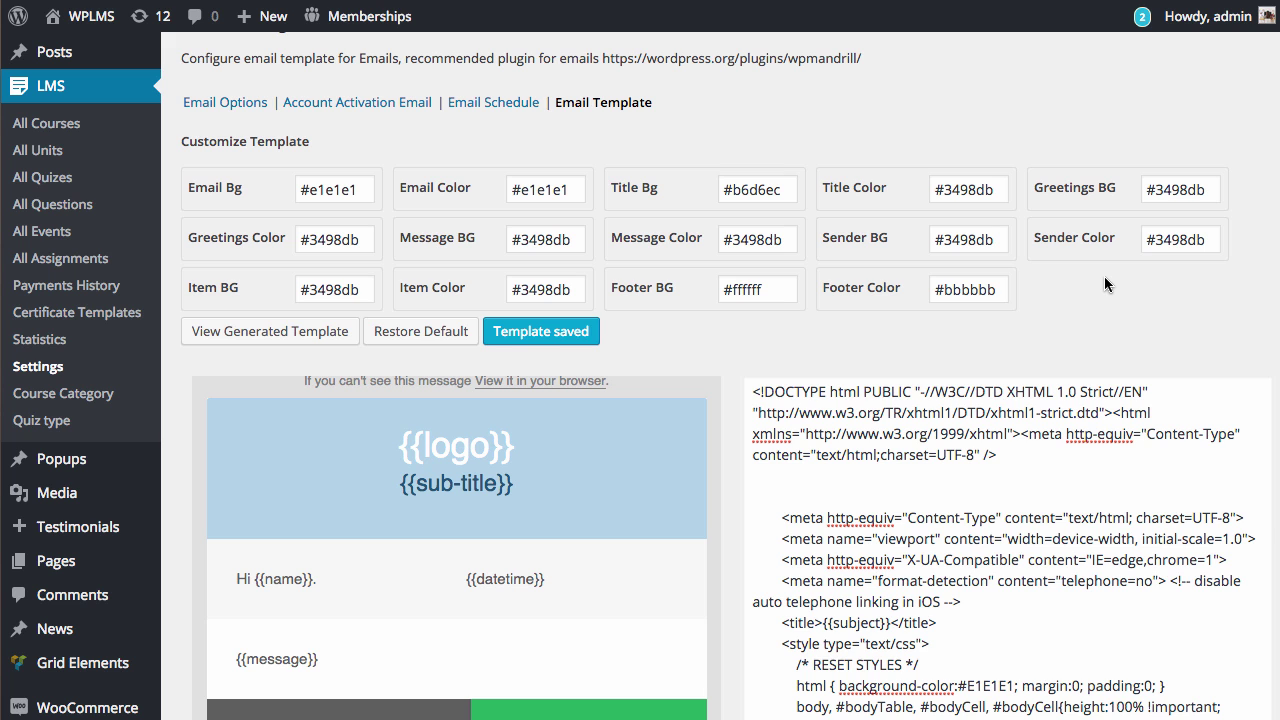
Step: Open the Email Schedule settings and review the drip feed and course expiry email sections
{"action": "scroll", "coordinate": [1104, 276], "scroll_direction": "up", "scroll_amount": 3}
{"action": "left_click", "coordinate": [487, 192]}
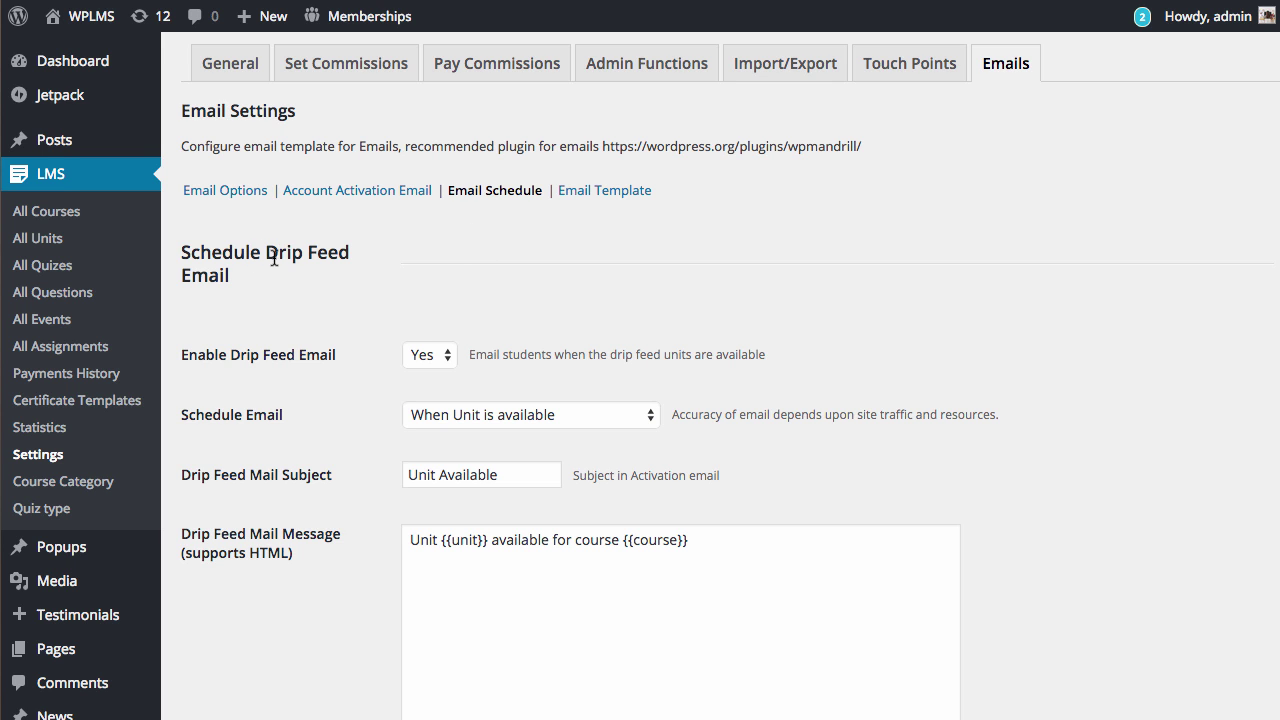
{"action": "left_click_drag", "start_coordinate": [278, 254], "coordinate": [265, 290]}
{"action": "scroll", "coordinate": [329, 277], "scroll_direction": "down", "scroll_amount": 6}
{"action": "scroll", "coordinate": [674, 323], "scroll_direction": "up", "scroll_amount": 6}
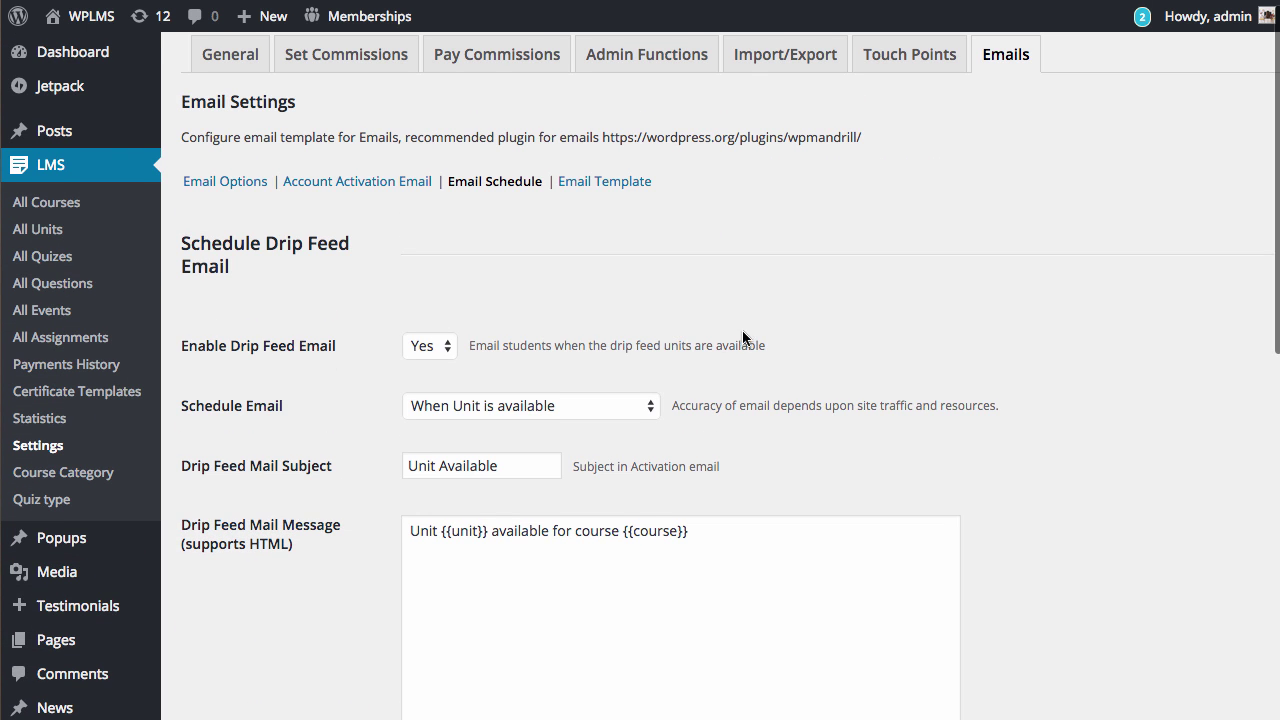
{"action": "scroll", "coordinate": [403, 264], "scroll_direction": "down", "scroll_amount": 2}
{"action": "scroll", "coordinate": [435, 254], "scroll_direction": "down", "scroll_amount": 2}
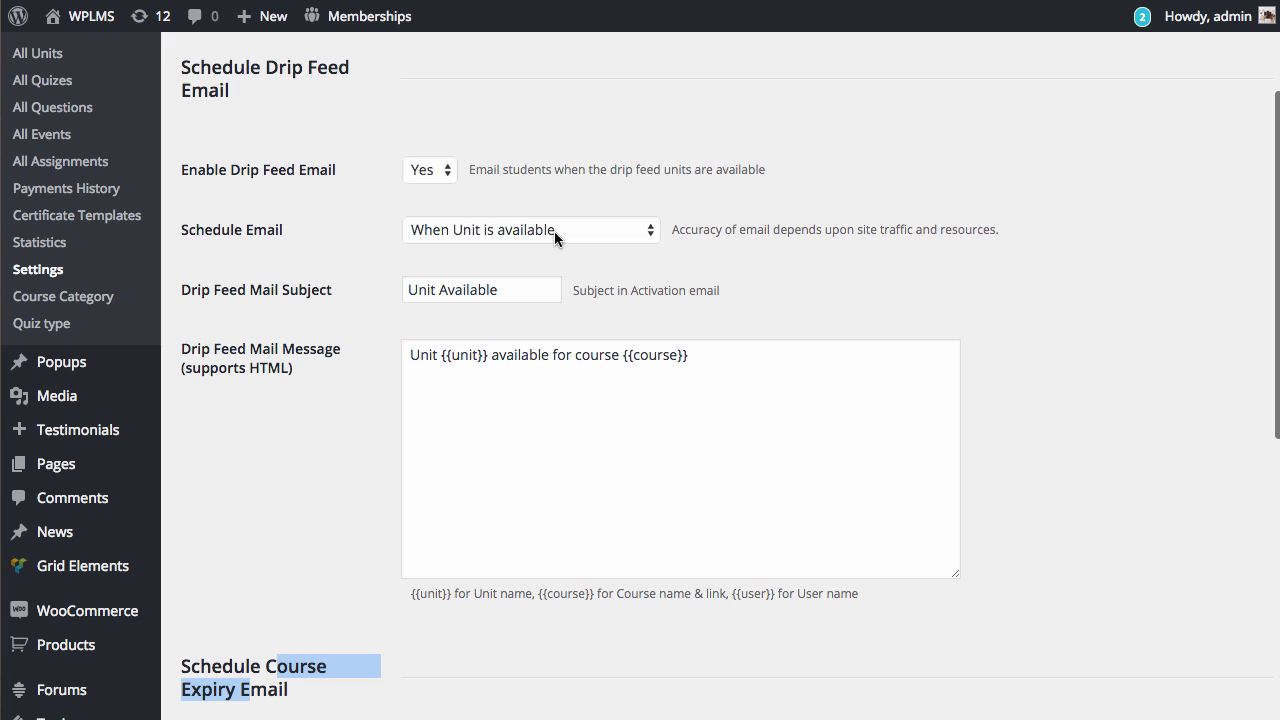
Step: Examine the available Schedule Email timings for the drip feed email without changing the selection
{"action": "left_click", "coordinate": [554, 231]}
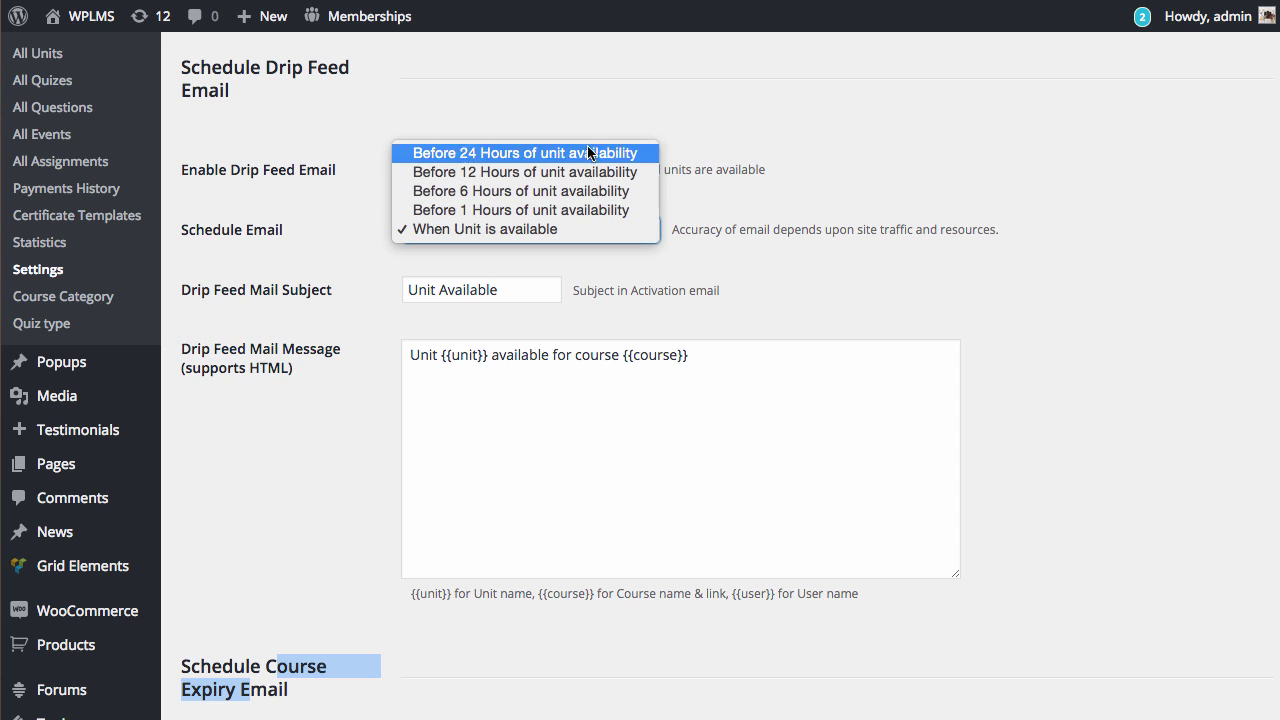
{"action": "left_click", "coordinate": [900, 287]}
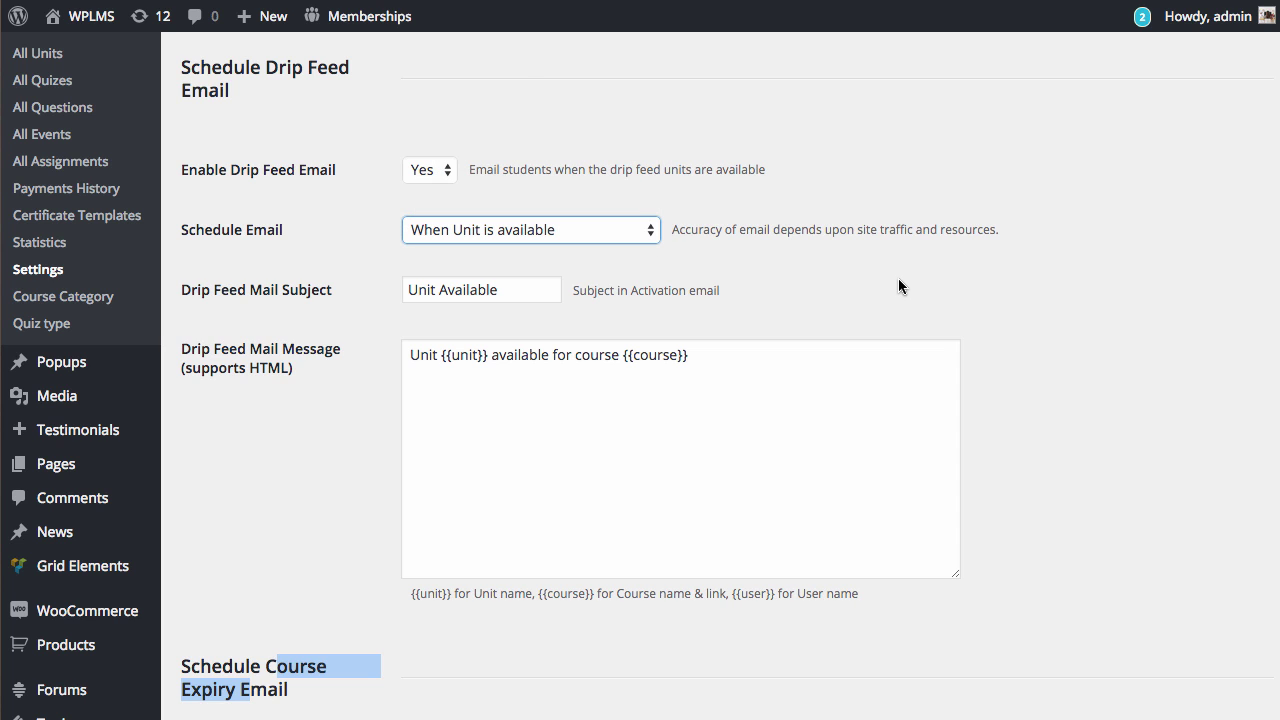
{"action": "left_click", "coordinate": [600, 229]}
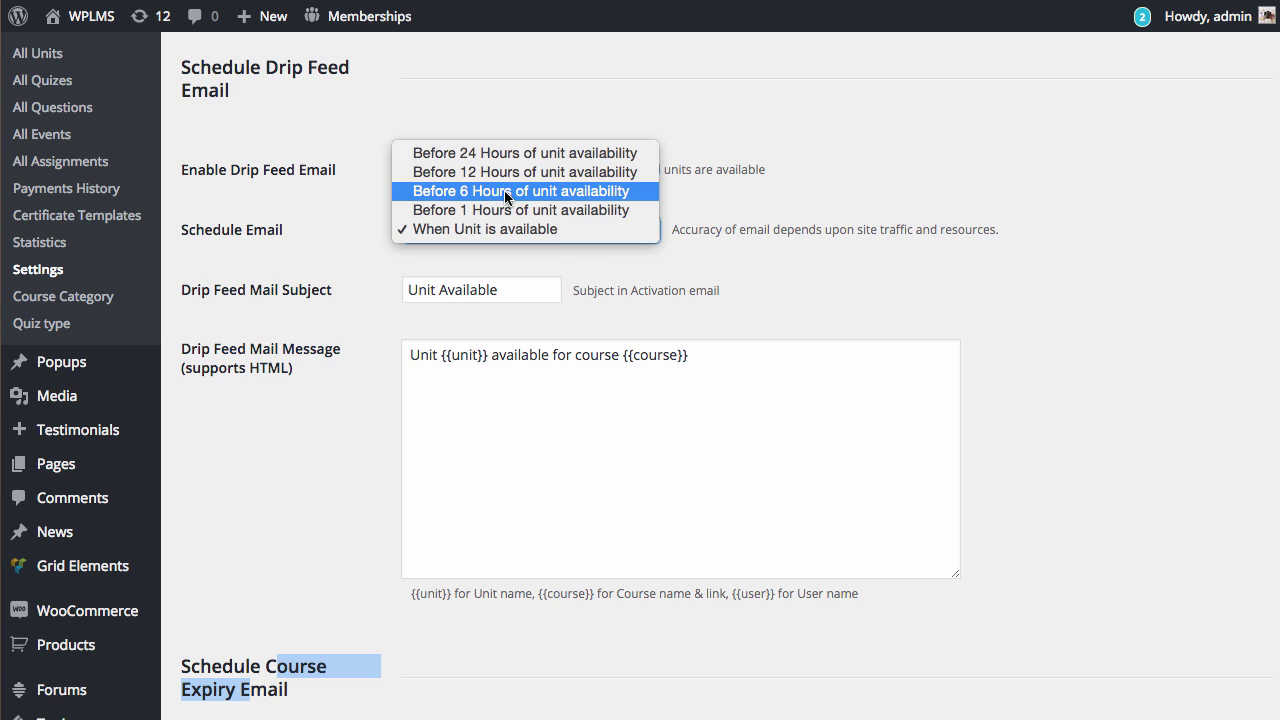
{"action": "left_click", "coordinate": [814, 268]}
Step: Review the Schedule Course Expiry Email settings and examine the available Schedule Email timings without changing the selection
{"action": "scroll", "coordinate": [929, 268], "scroll_direction": "down", "scroll_amount": 5}
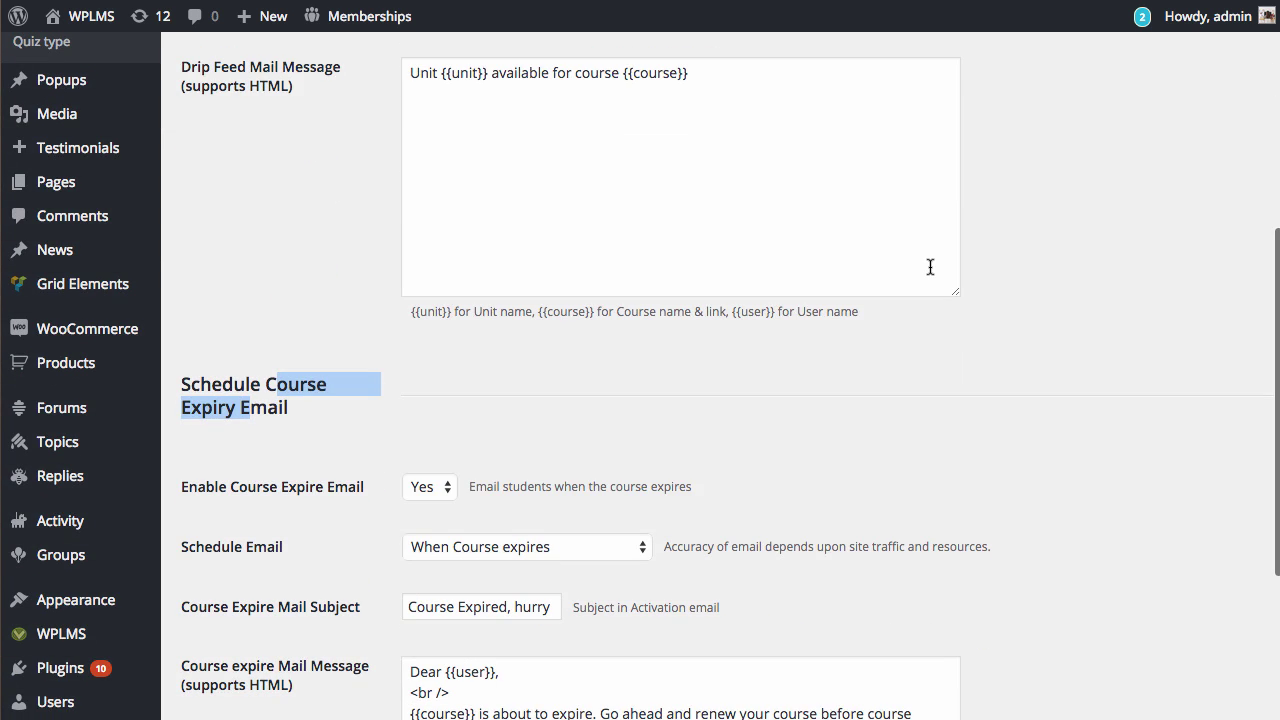
{"action": "left_click", "coordinate": [953, 310]}
{"action": "scroll", "coordinate": [1000, 300], "scroll_direction": "down", "scroll_amount": 3}
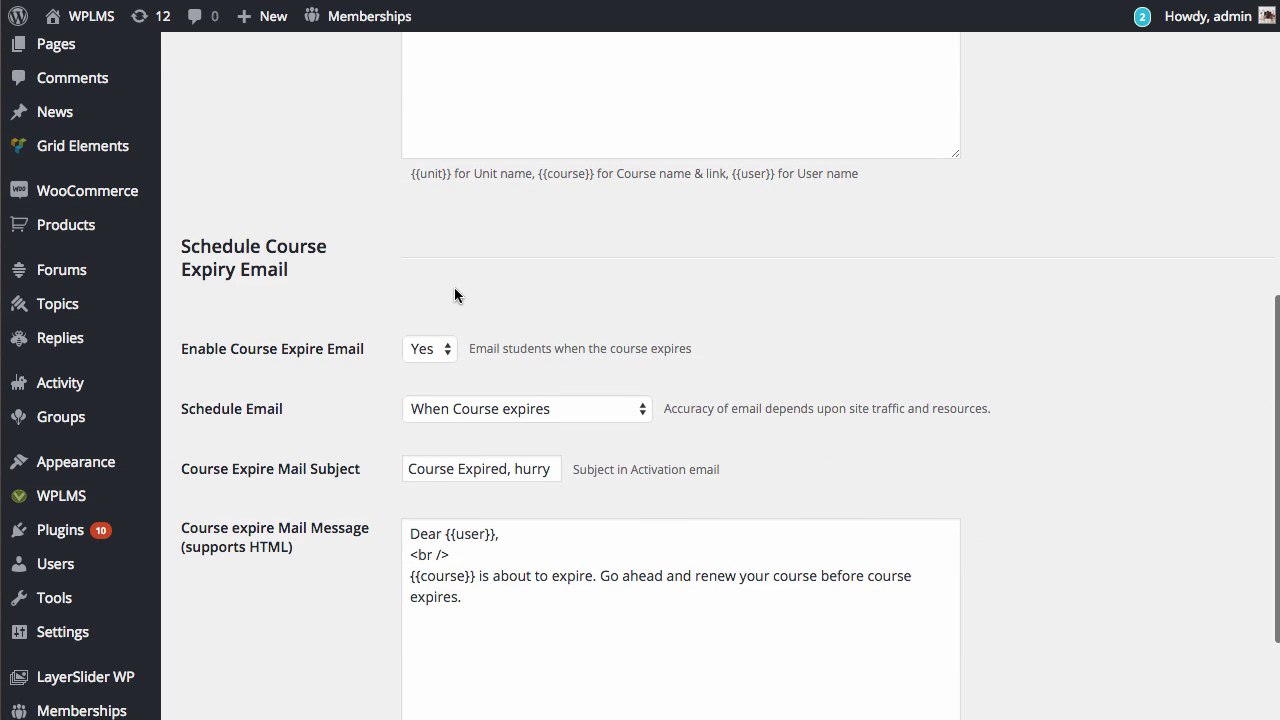
{"action": "scroll", "coordinate": [454, 290], "scroll_direction": "down", "scroll_amount": 2}
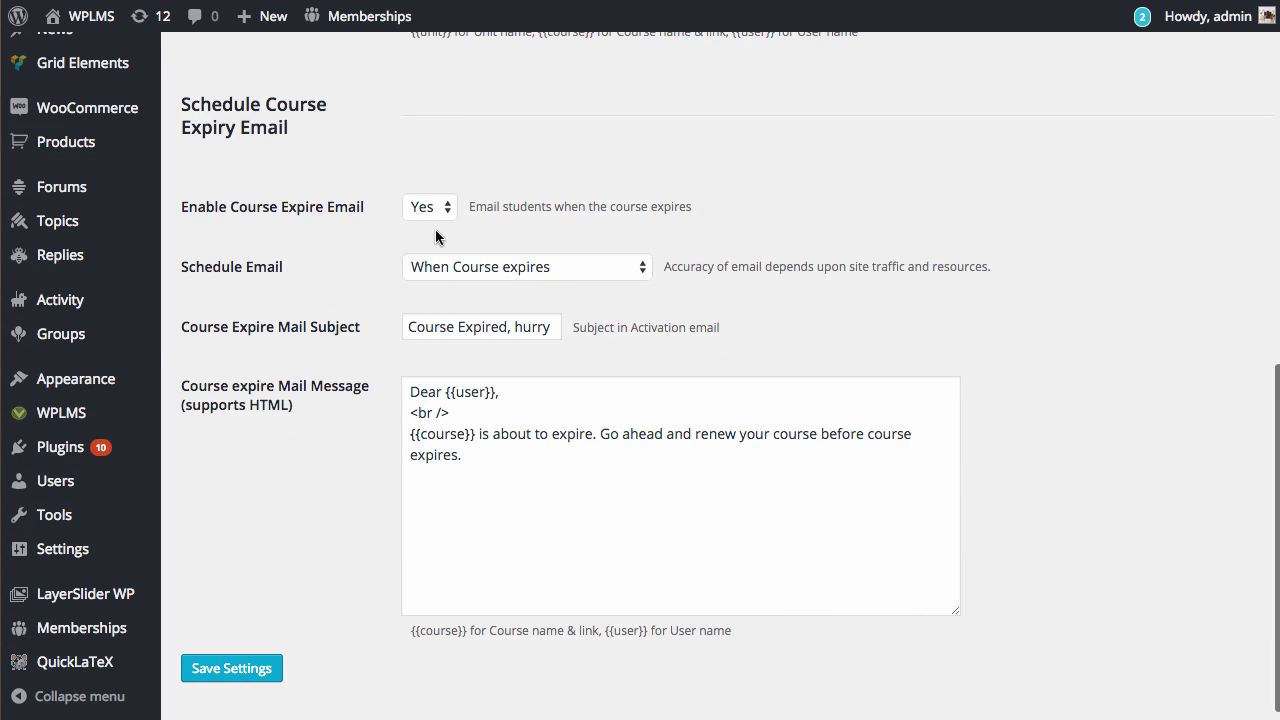
{"action": "left_click", "coordinate": [540, 267]}
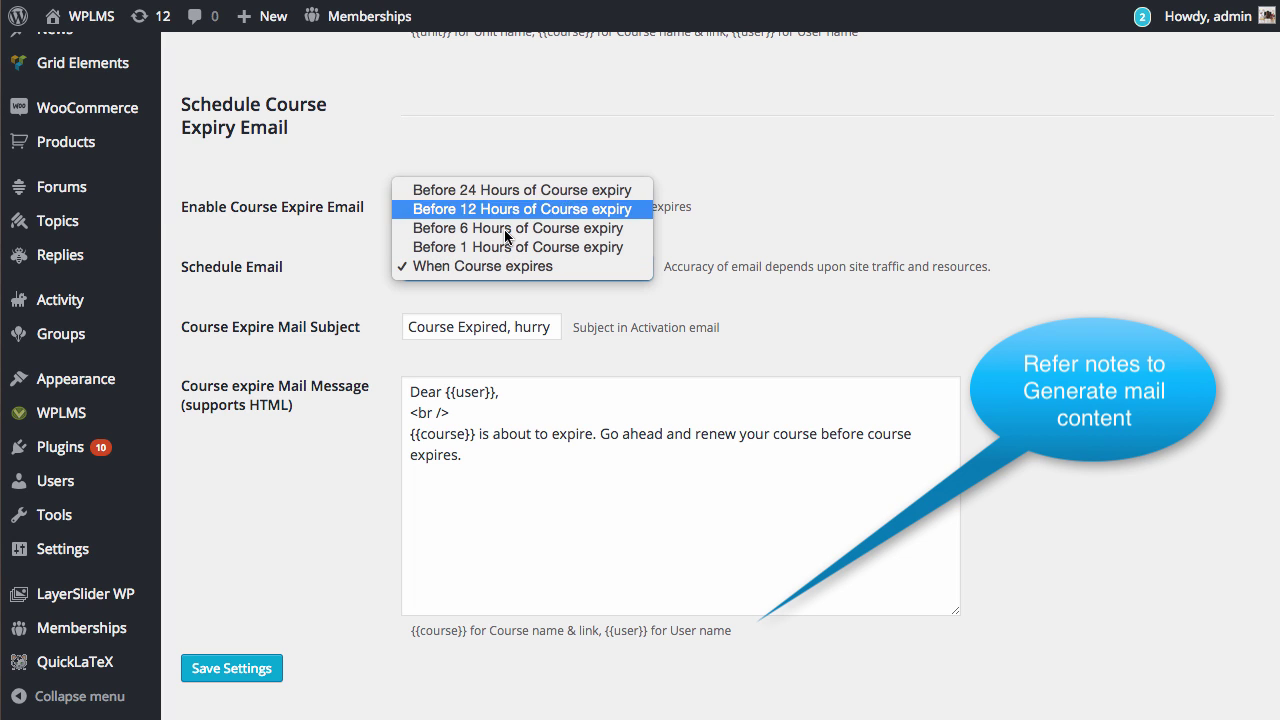
{"action": "left_click", "coordinate": [868, 190]}
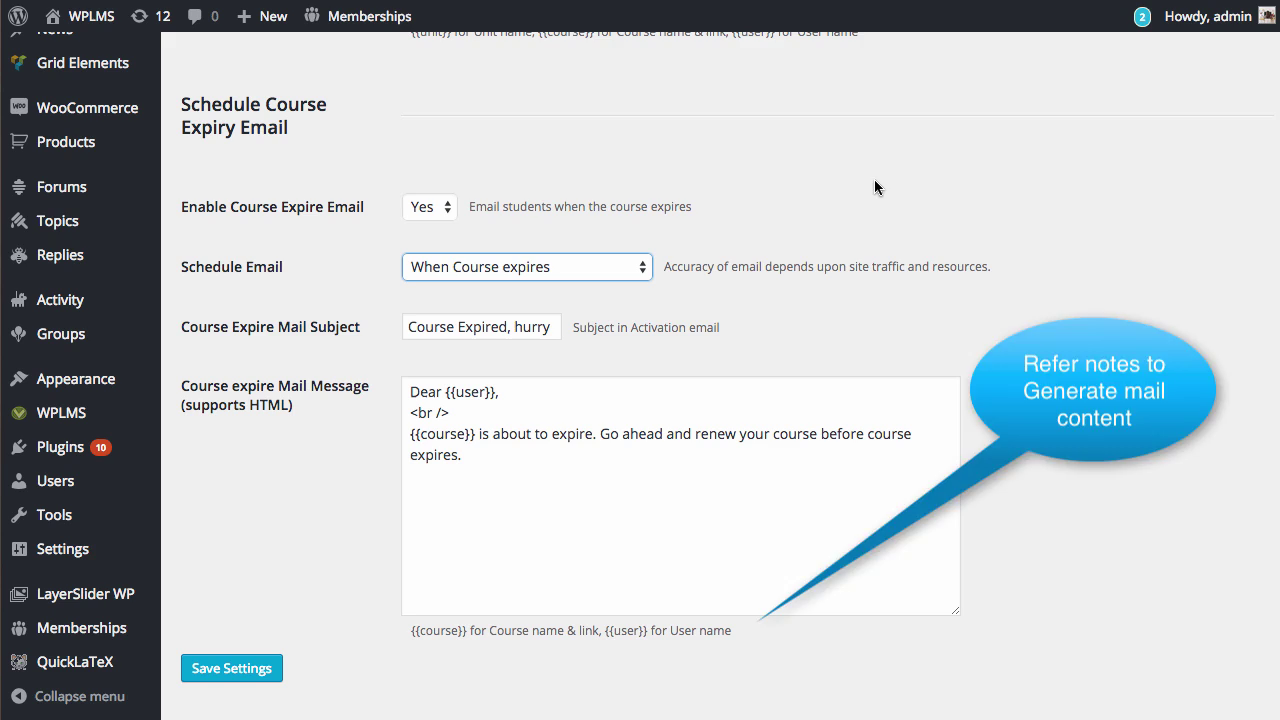
{"action": "scroll", "coordinate": [1000, 230], "scroll_direction": "down", "scroll_amount": 1}
{"action": "scroll", "coordinate": [1060, 248], "scroll_direction": "up", "scroll_amount": 10}
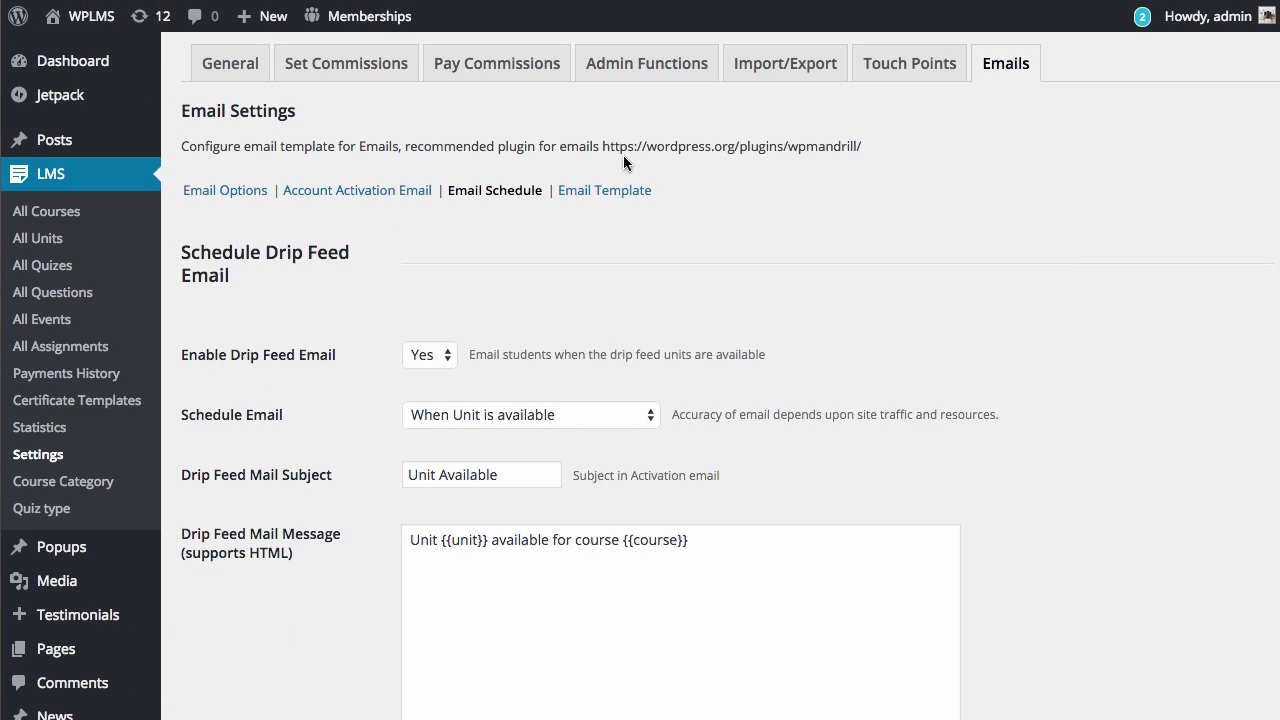
Step: Highlight the recommended wpmandrill plugin address in the Email Settings description
{"action": "left_click_drag", "start_coordinate": [601, 148], "coordinate": [855, 156]}
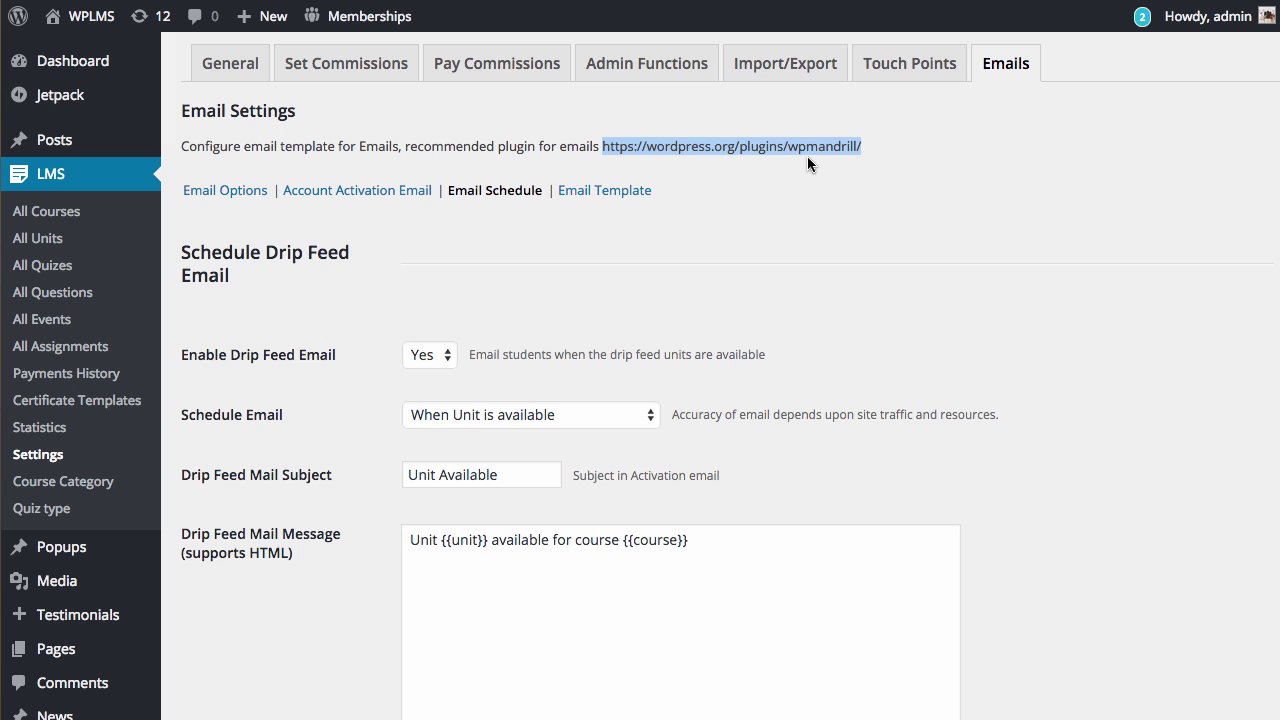
{"action": "scroll", "coordinate": [688, 443], "scroll_direction": "down", "scroll_amount": 5}
{"action": "scroll", "coordinate": [695, 514], "scroll_direction": "up", "scroll_amount": 5}
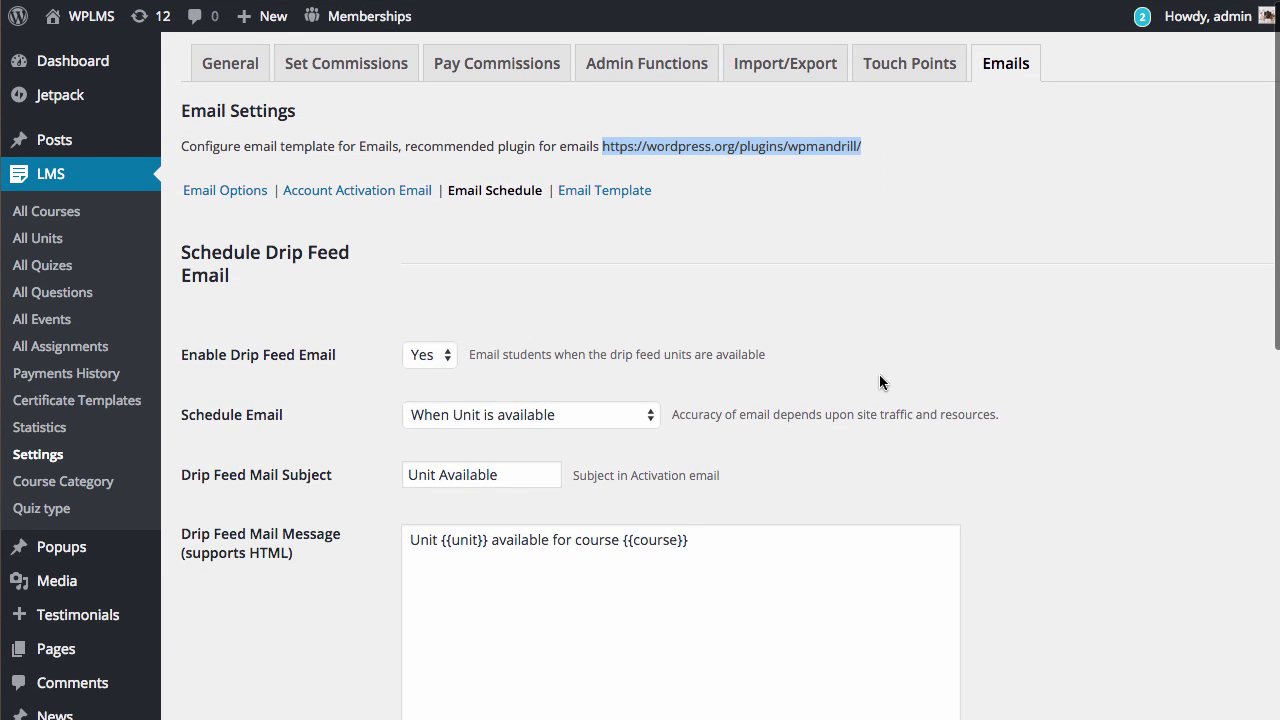
Step: Go to the Add Plugins page and search the plugin directory for wpmandrill
{"action": "scroll", "coordinate": [271, 543], "scroll_direction": "down", "scroll_amount": 5}
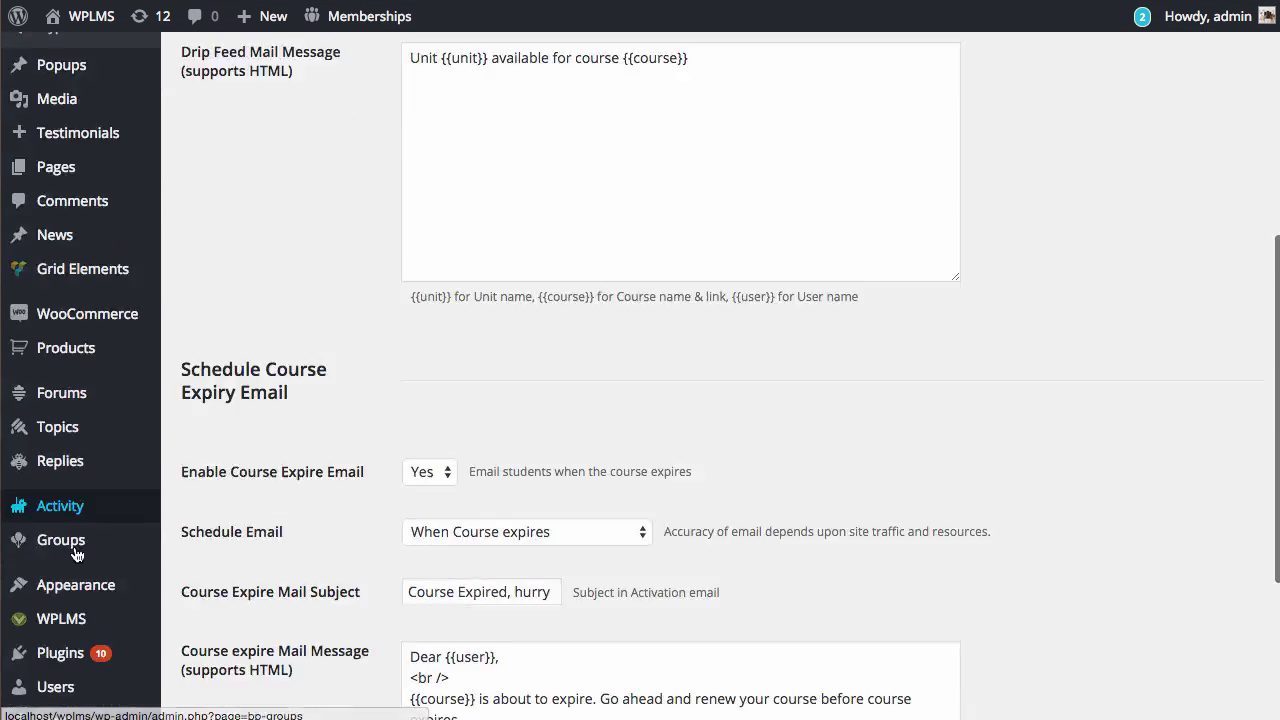
{"action": "scroll", "coordinate": [85, 550], "scroll_direction": "down", "scroll_amount": 2}
{"action": "mouse_move", "coordinate": [70, 523]}
{"action": "right_click", "coordinate": [192, 548]}
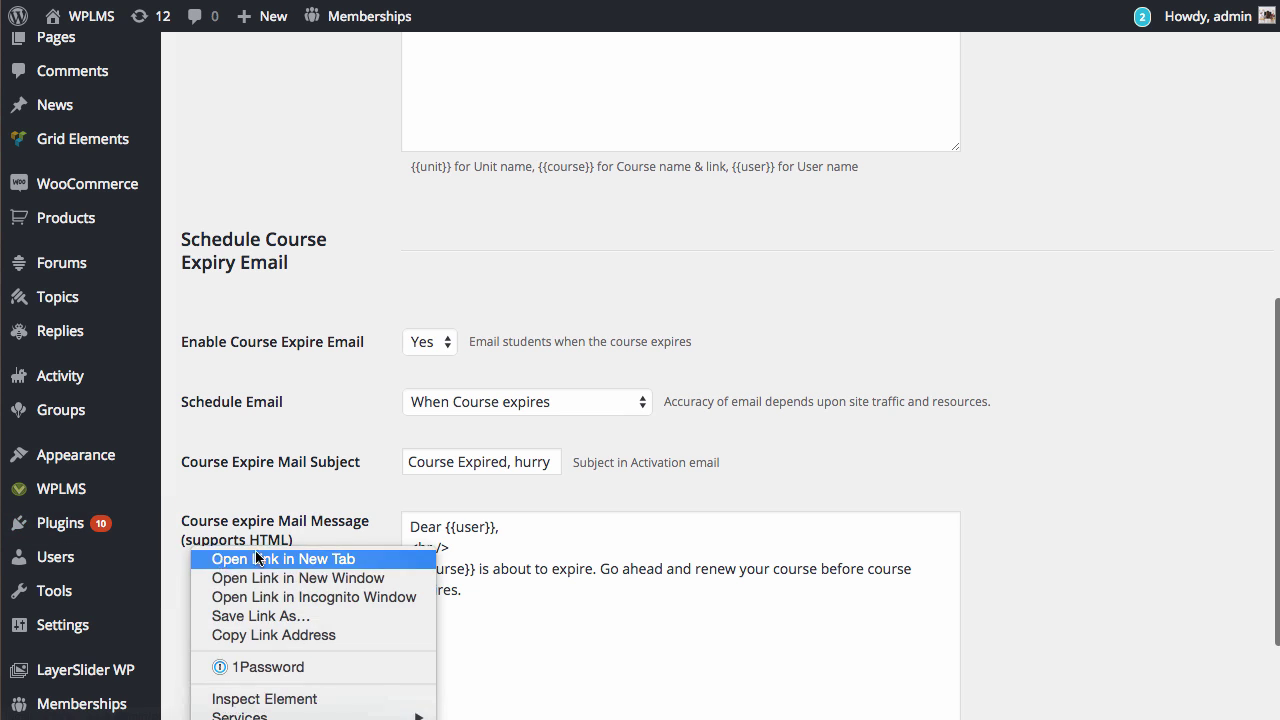
{"action": "key", "text": "Escape"}
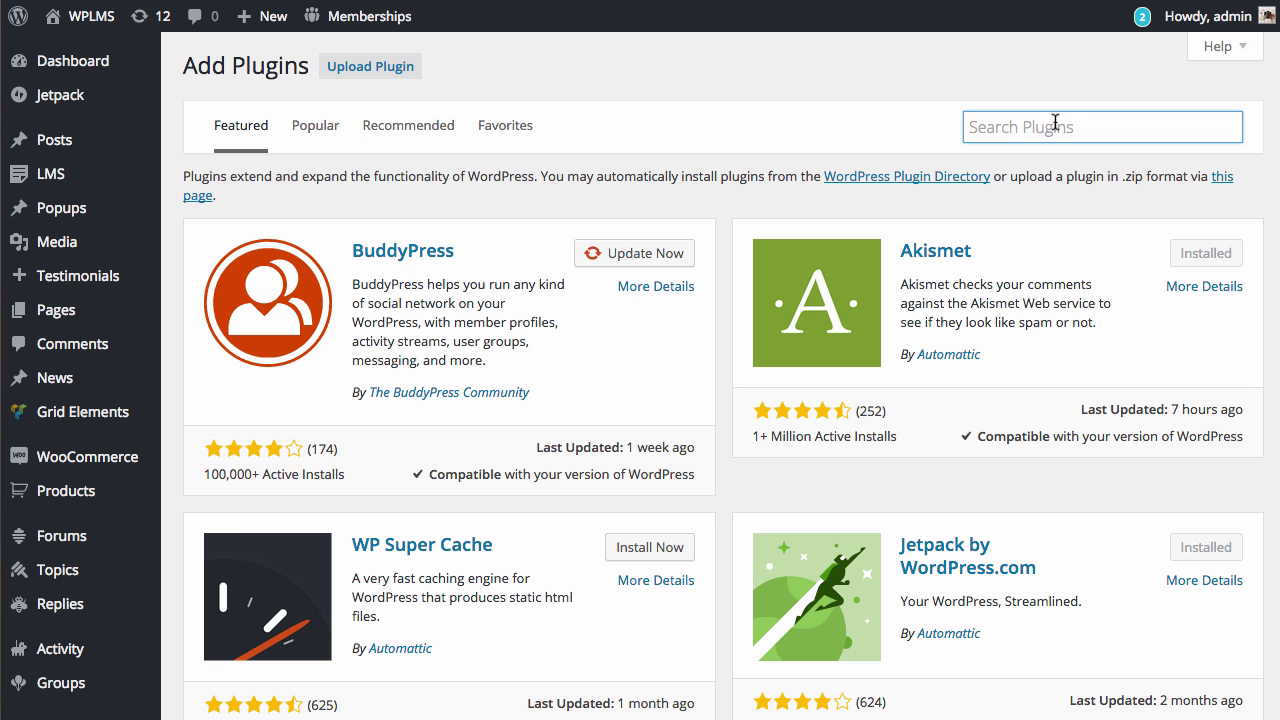
{"action": "type", "text": "W"}
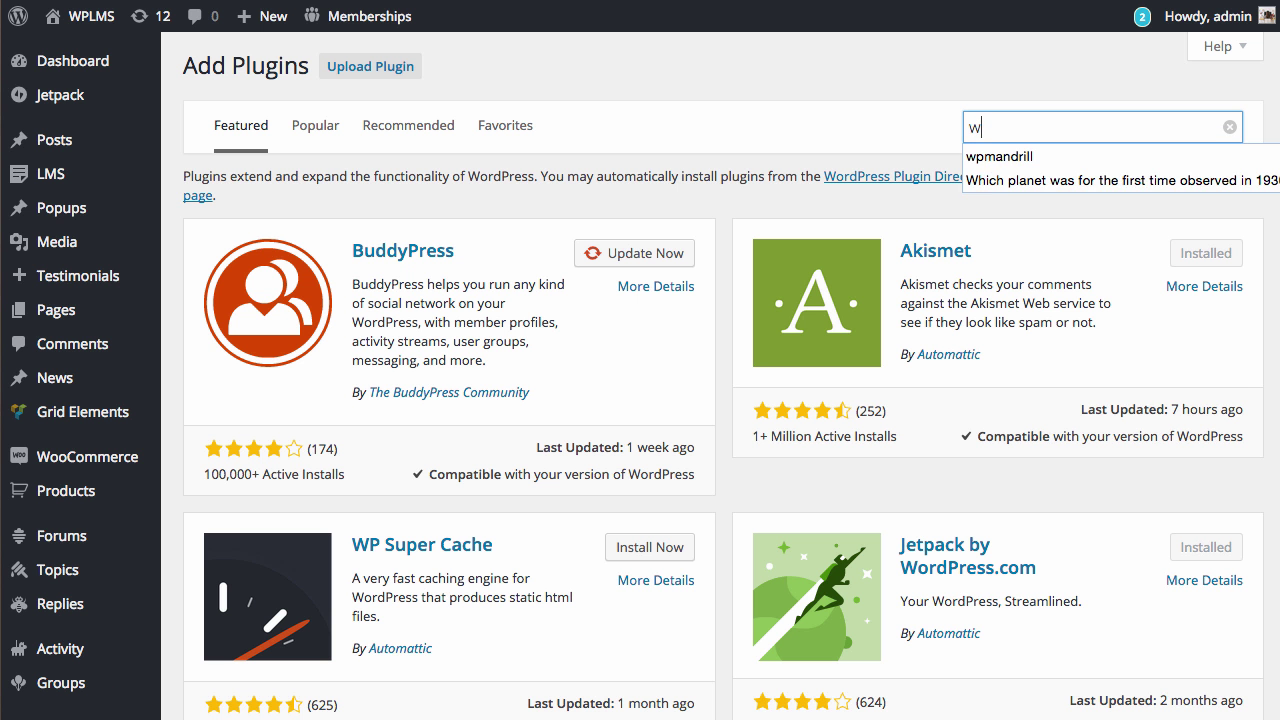
{"action": "type", "text": "p mandrill"}
{"action": "key", "text": "Return"}
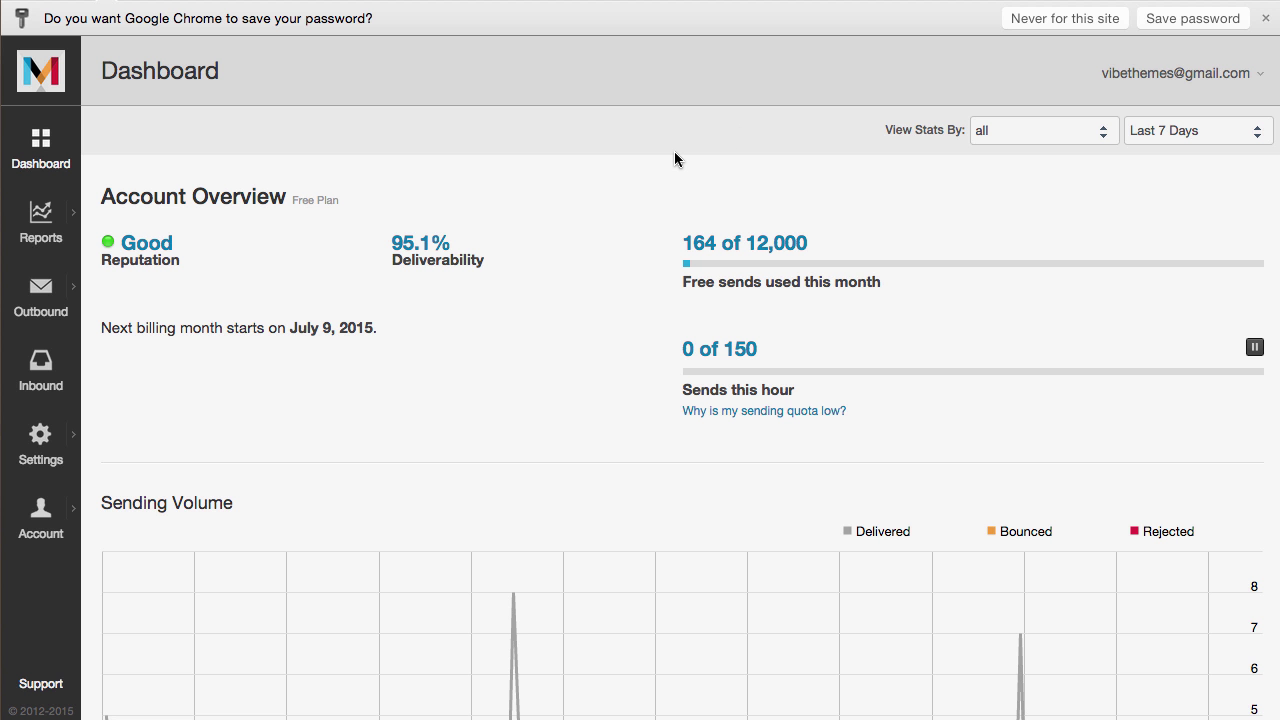
Step: Review the account overview, sending volume and delivery statistics on the Mandrill dashboard and open the Mandrill account settings
{"action": "scroll", "coordinate": [640, 151], "scroll_direction": "down", "scroll_amount": 5}
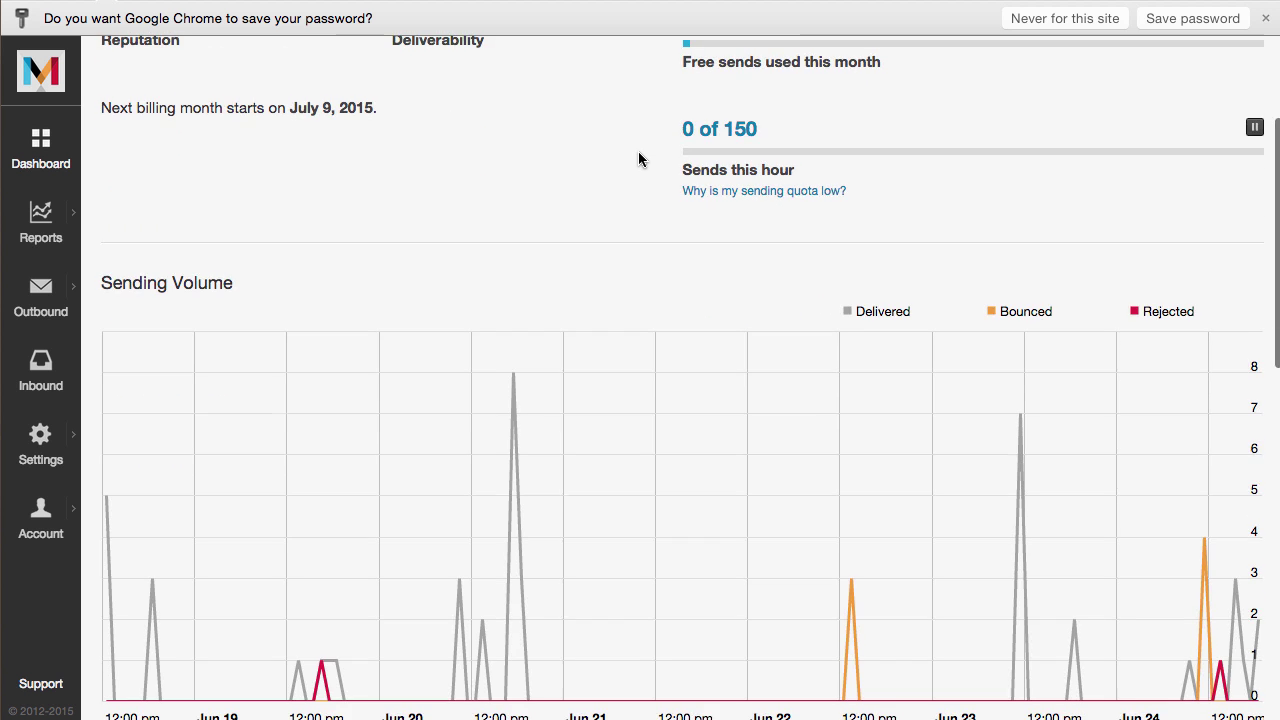
{"action": "scroll", "coordinate": [636, 168], "scroll_direction": "up", "scroll_amount": 3}
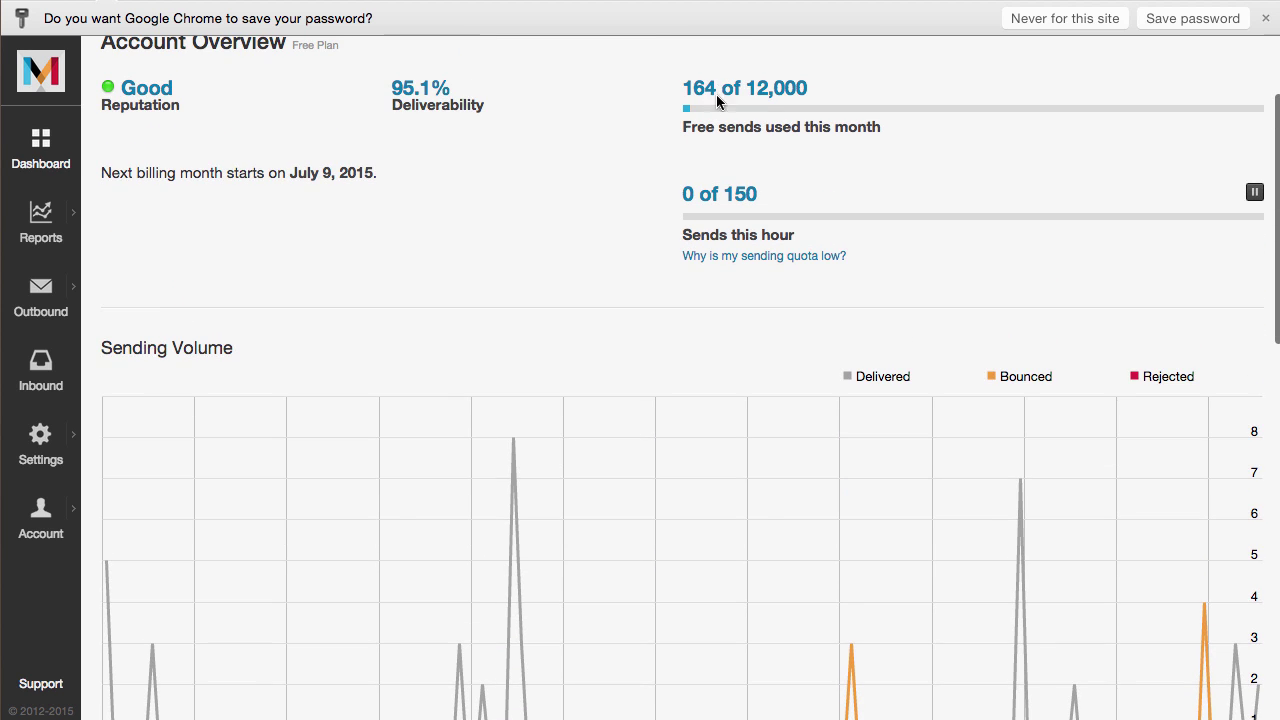
{"action": "scroll", "coordinate": [709, 96], "scroll_direction": "down", "scroll_amount": 3}
{"action": "scroll", "coordinate": [957, 477], "scroll_direction": "down", "scroll_amount": 5}
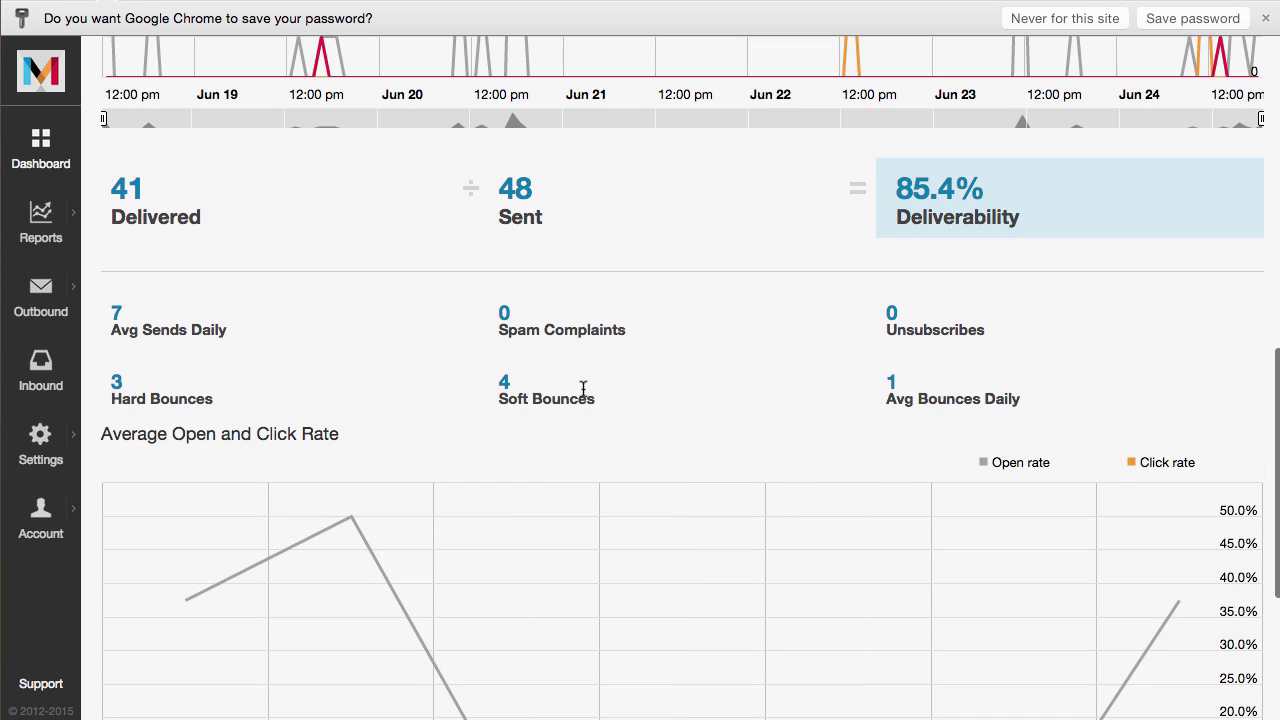
{"action": "scroll", "coordinate": [838, 370], "scroll_direction": "down", "scroll_amount": 3}
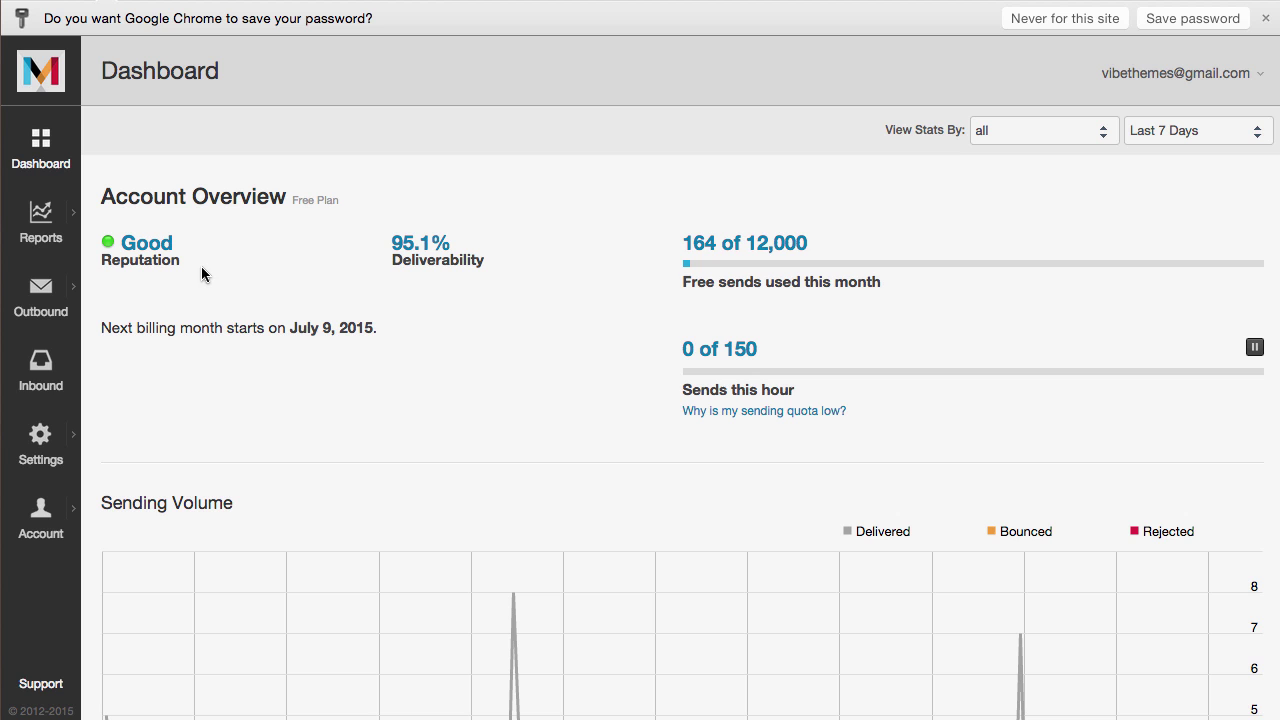
{"action": "left_click", "coordinate": [38, 441]}
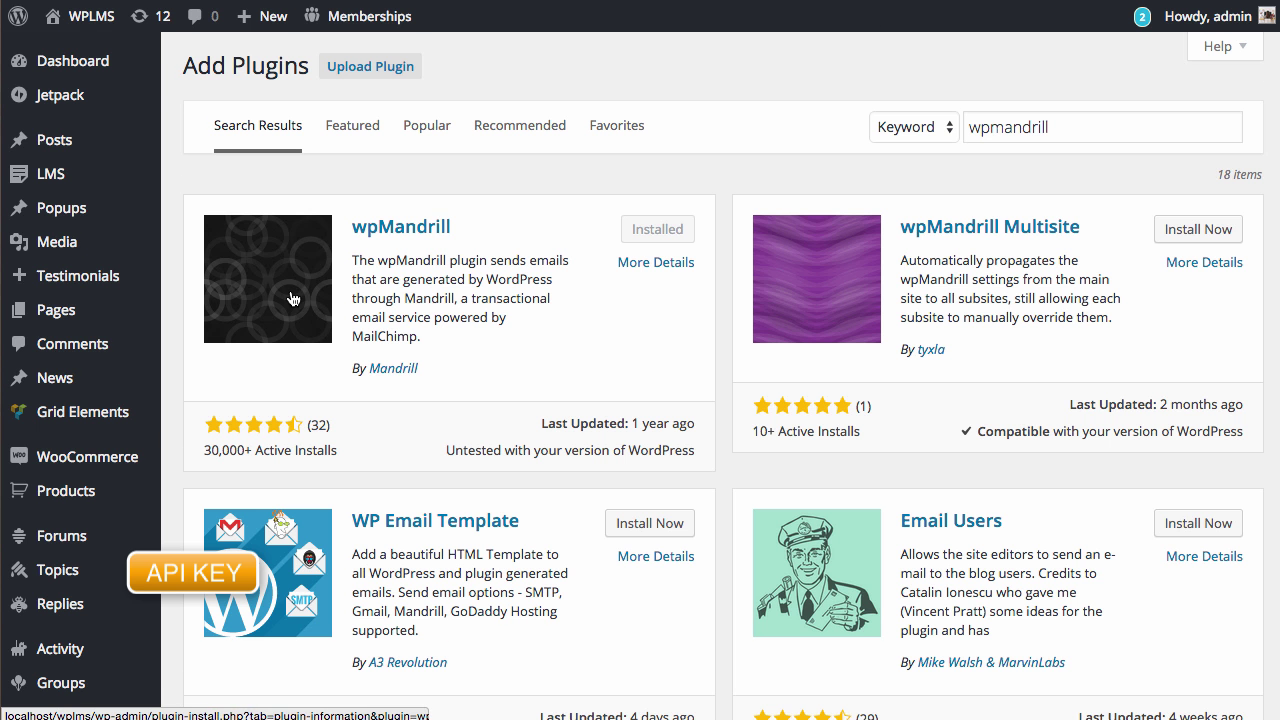
Step: Open the Mandrill settings in the WordPress admin and select the content of the API Key field
{"action": "scroll", "coordinate": [200, 371], "scroll_direction": "down", "scroll_amount": 8}
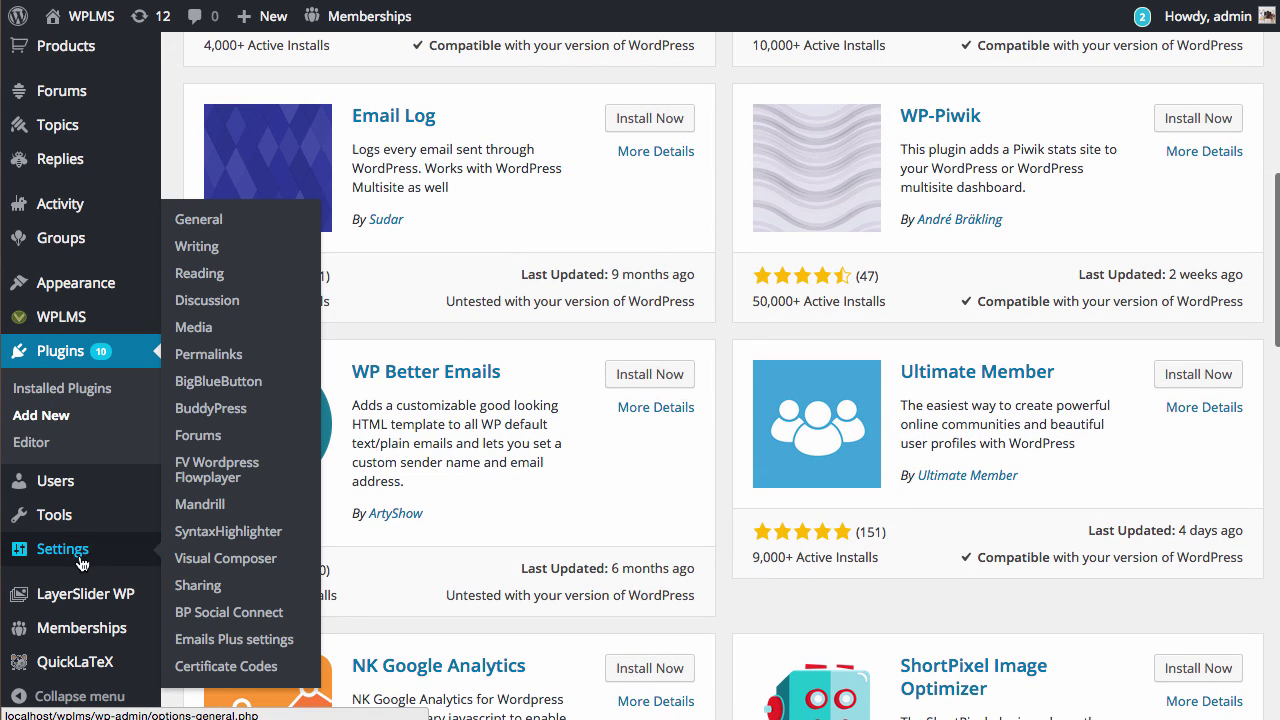
{"action": "left_click", "coordinate": [215, 508]}
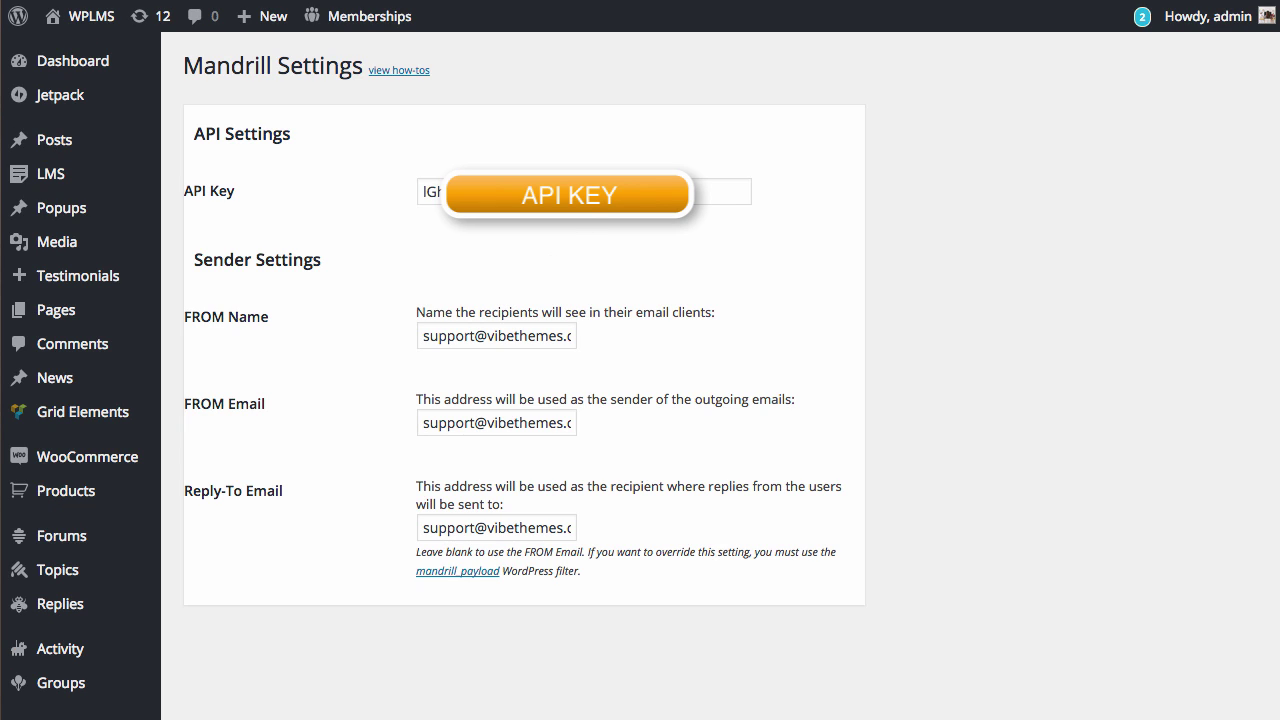
{"action": "left_click_drag", "start_coordinate": [740, 192], "coordinate": [377, 193]}
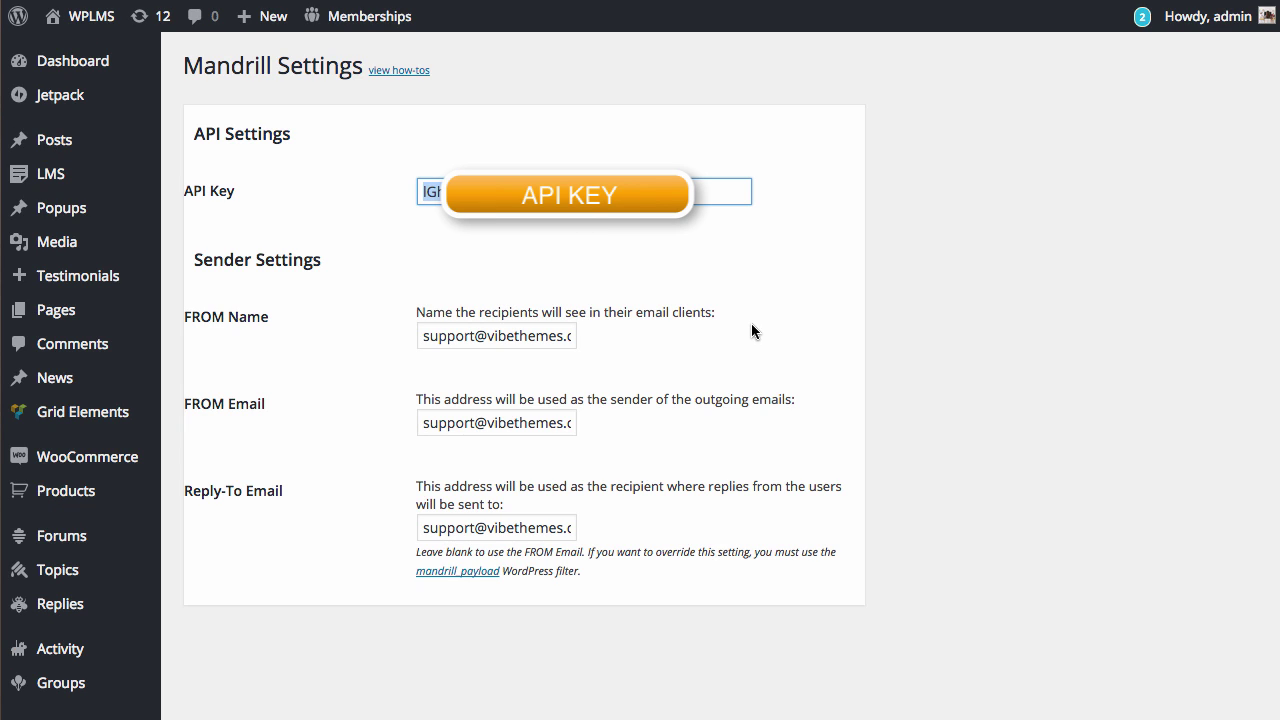
Step: On the student's Checkout page, fill in the first and last name in Billing Details and review the Basic nature photography order
{"action": "left_click", "coordinate": [128, 66]}
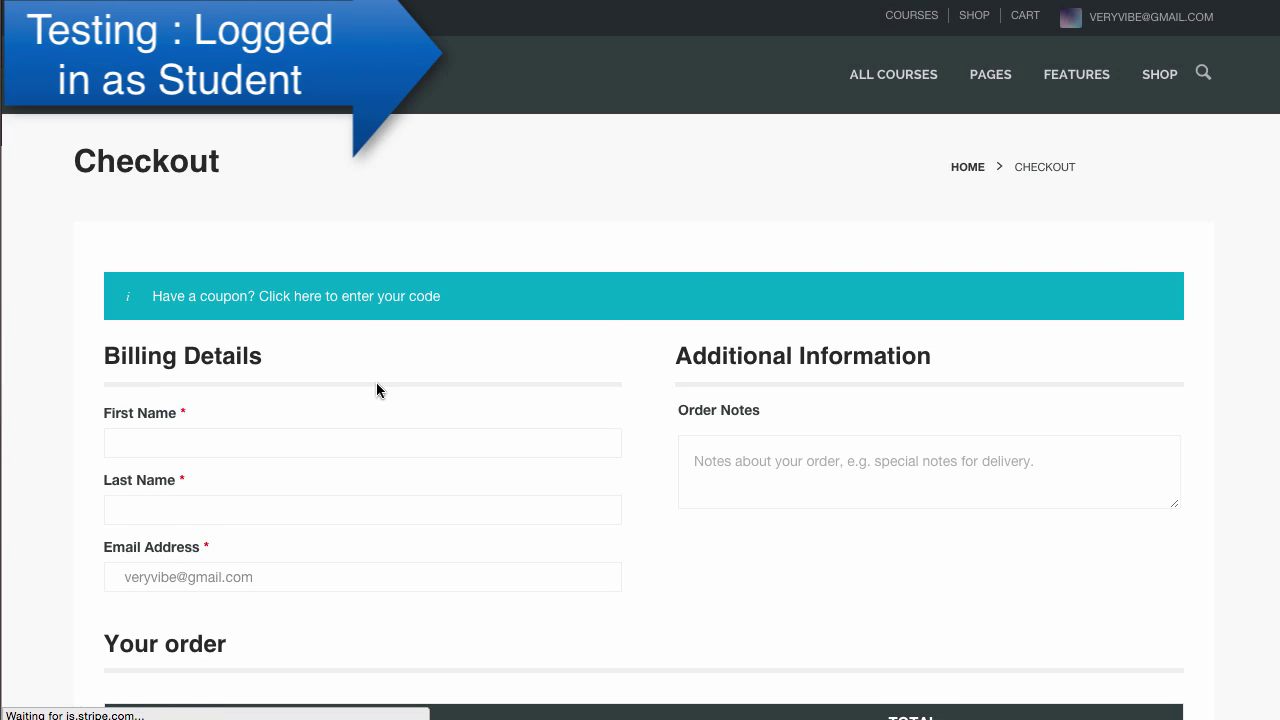
{"action": "left_click", "coordinate": [219, 455]}
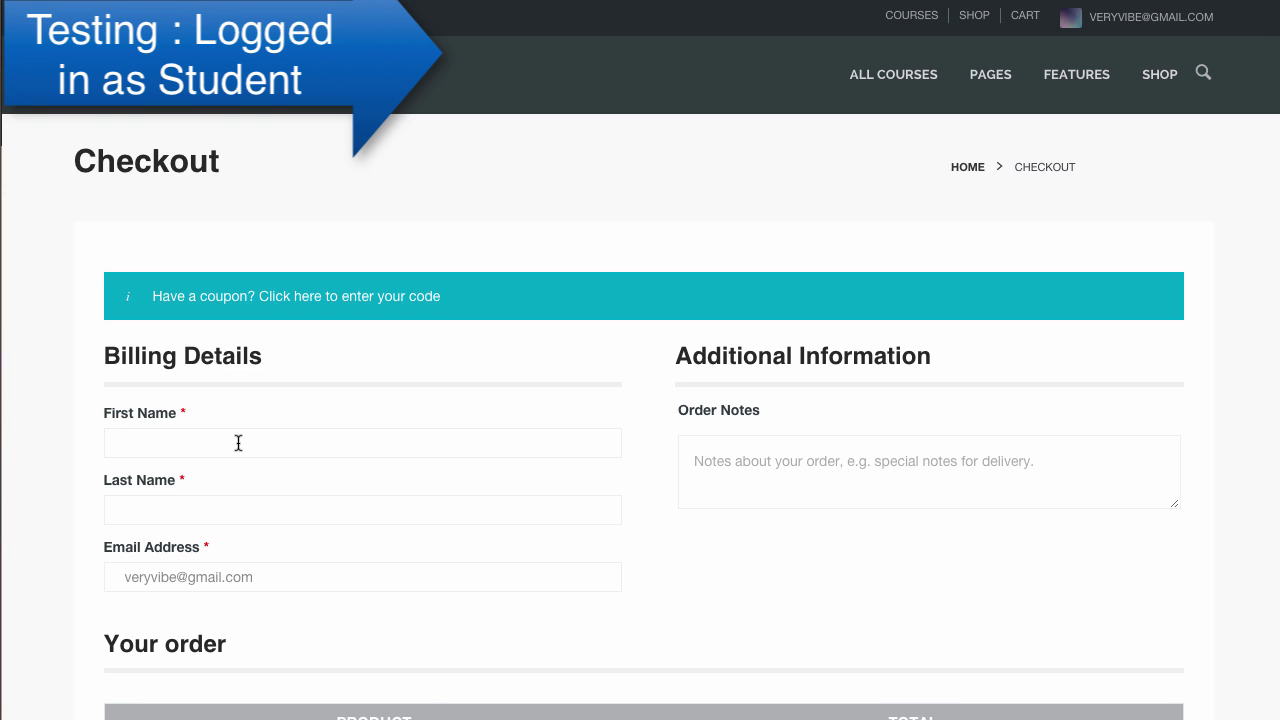
{"action": "type", "text": "veryvibe"}
{"action": "key", "text": "Tab"}
{"action": "key", "text": "Tab"}
{"action": "scroll", "coordinate": [330, 431], "scroll_direction": "down", "scroll_amount": 4}
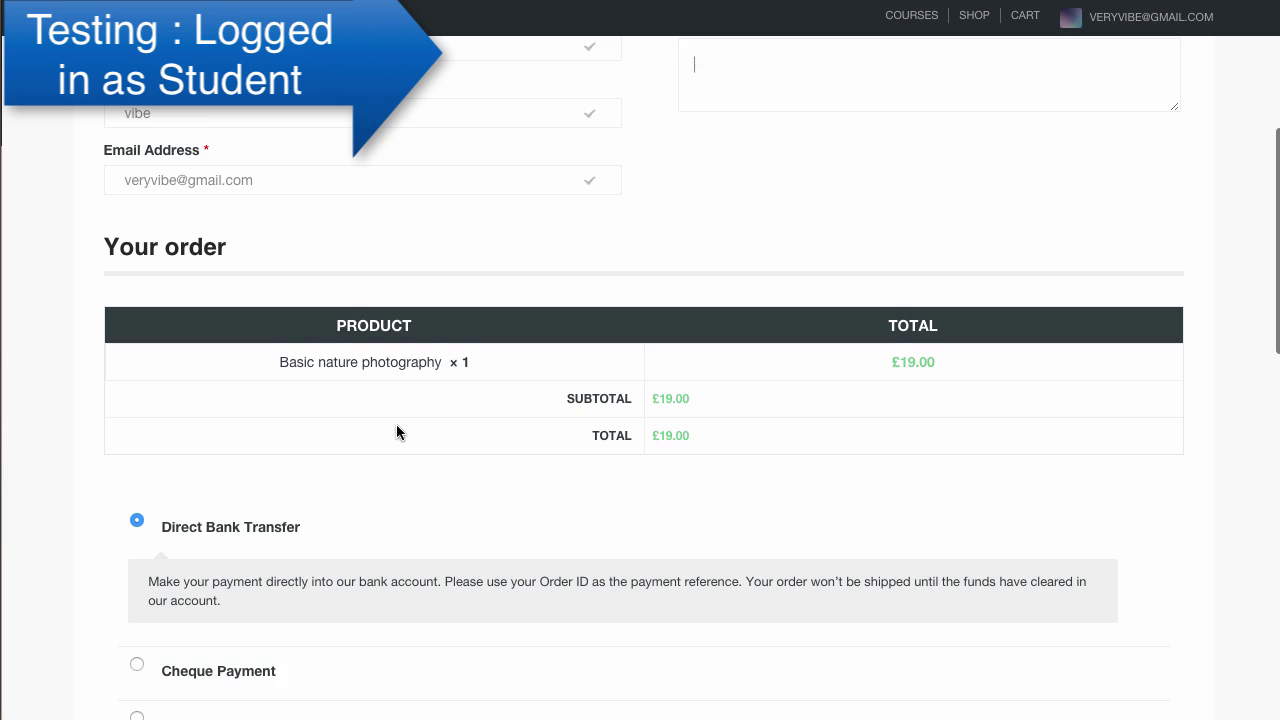
{"action": "scroll", "coordinate": [396, 432], "scroll_direction": "down", "scroll_amount": 2}
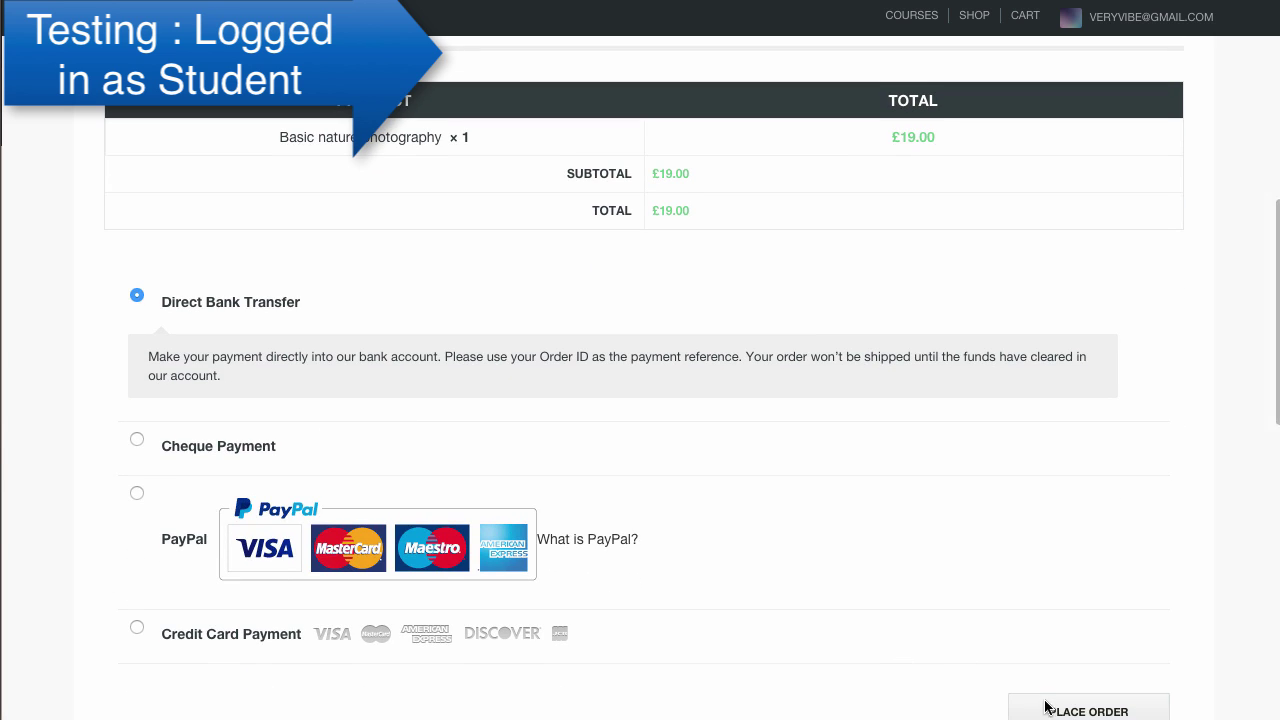
Step: Choose Credit Card Payment for the Basic nature photography order and fill in the Card Number field
{"action": "left_click", "coordinate": [138, 628]}
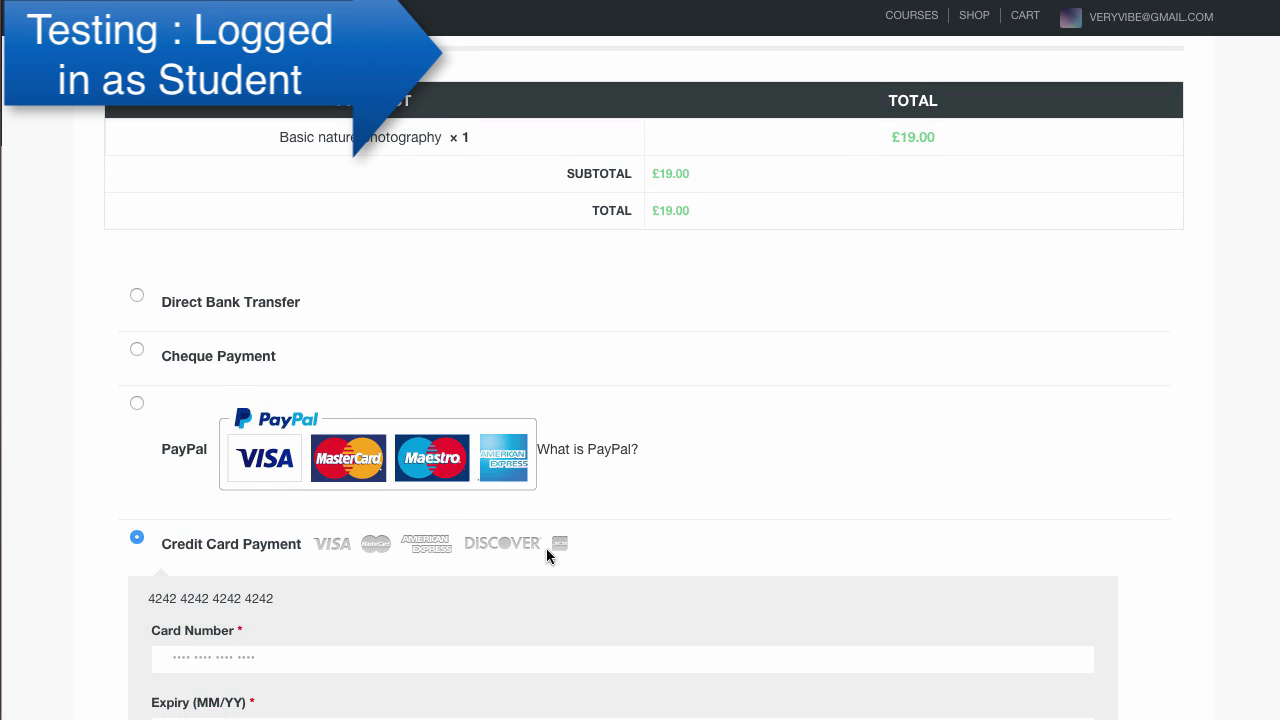
{"action": "scroll", "coordinate": [541, 558], "scroll_direction": "down", "scroll_amount": 1}
{"action": "left_click", "coordinate": [303, 525]}
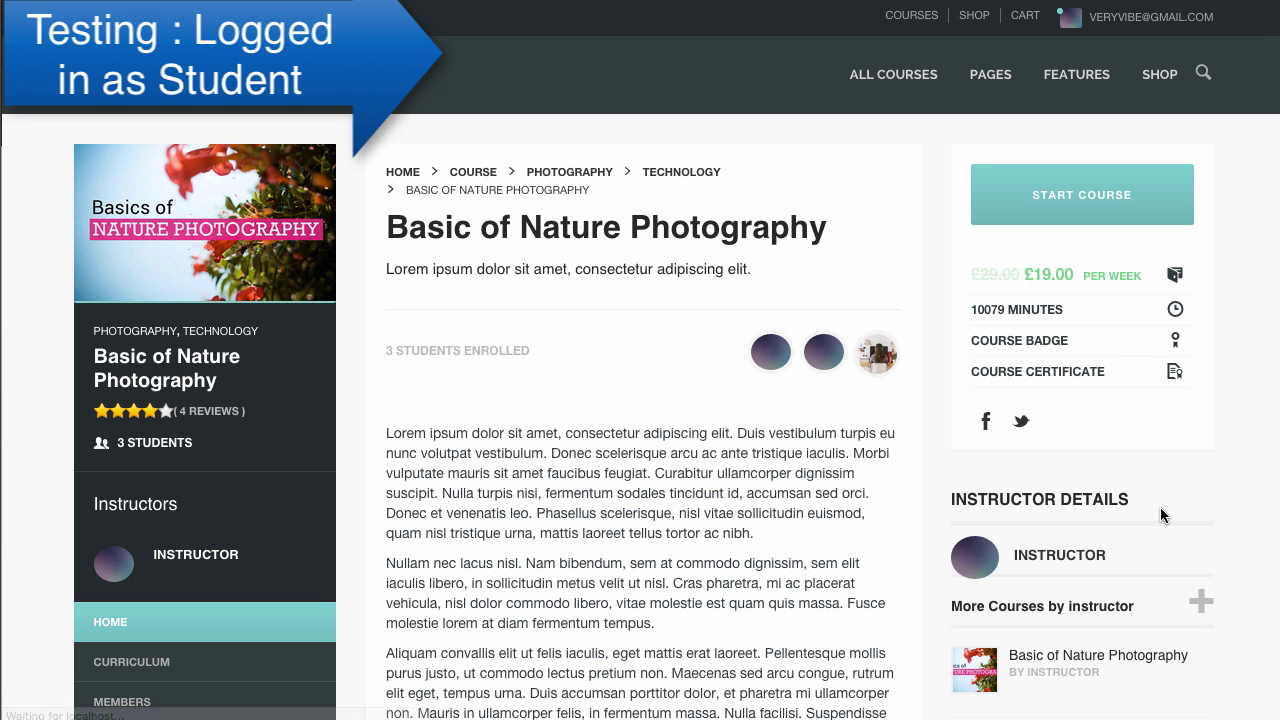
Step: Start the Basic of Nature Photography course and check the student's unread notifications for the course subscription
{"action": "left_click", "coordinate": [1033, 218]}
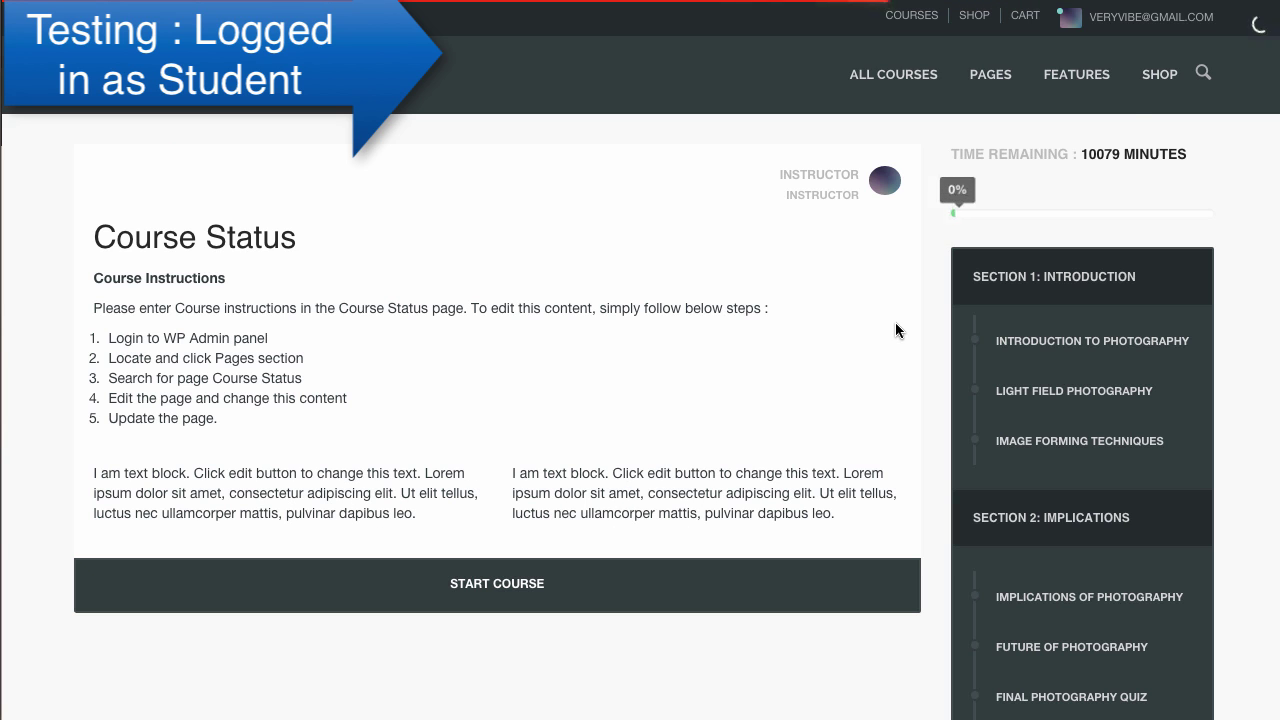
{"action": "left_click", "coordinate": [1119, 21]}
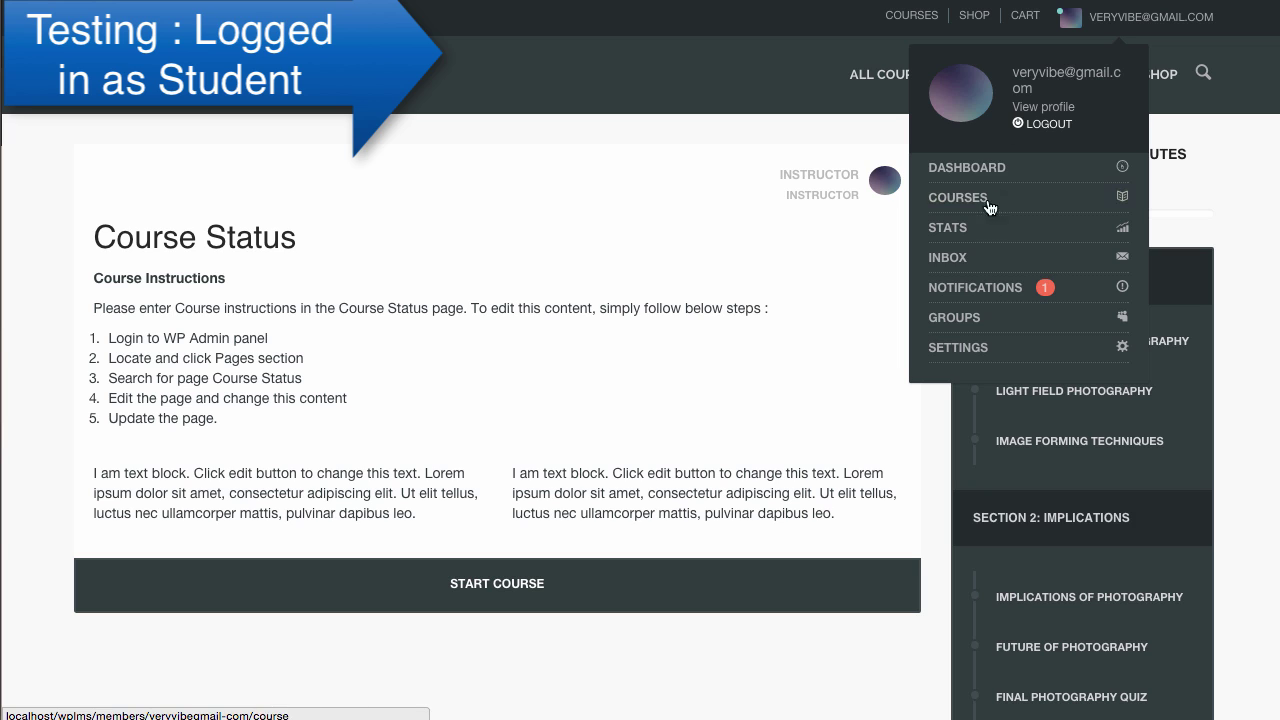
{"action": "right_click", "coordinate": [975, 287]}
{"action": "left_click", "coordinate": [1057, 294]}
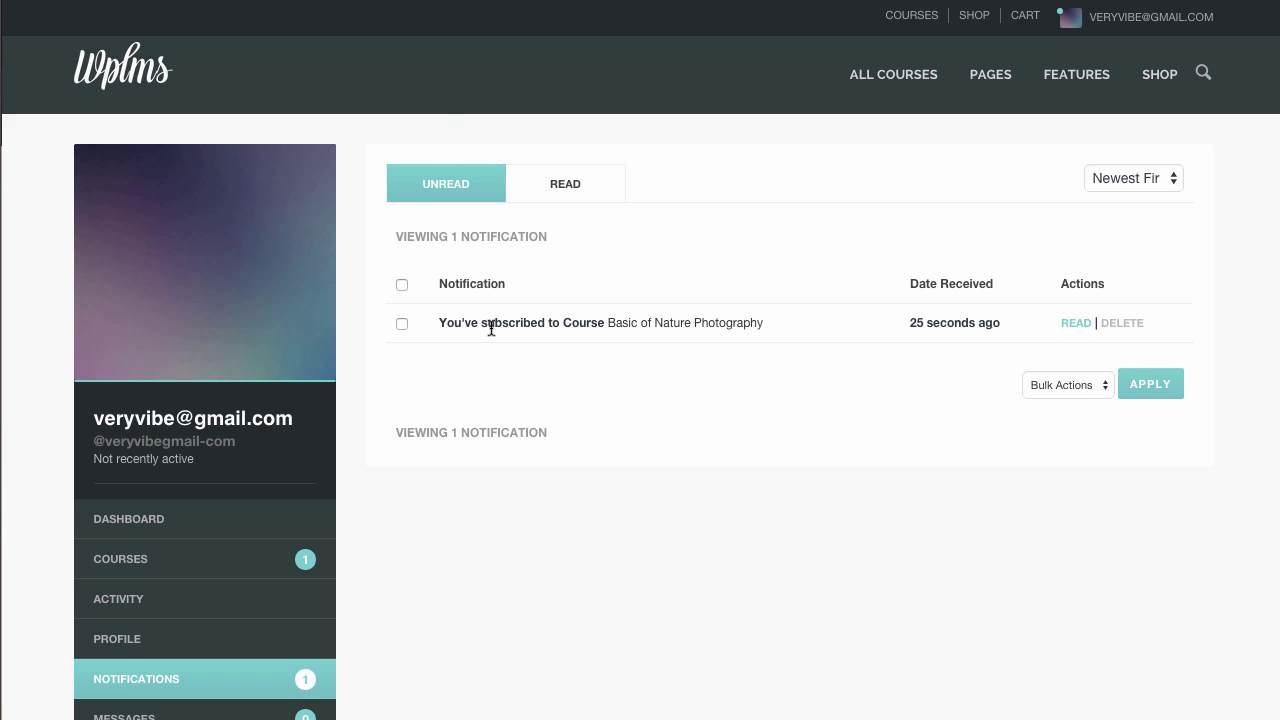
{"action": "left_click_drag", "start_coordinate": [488, 322], "coordinate": [593, 324]}
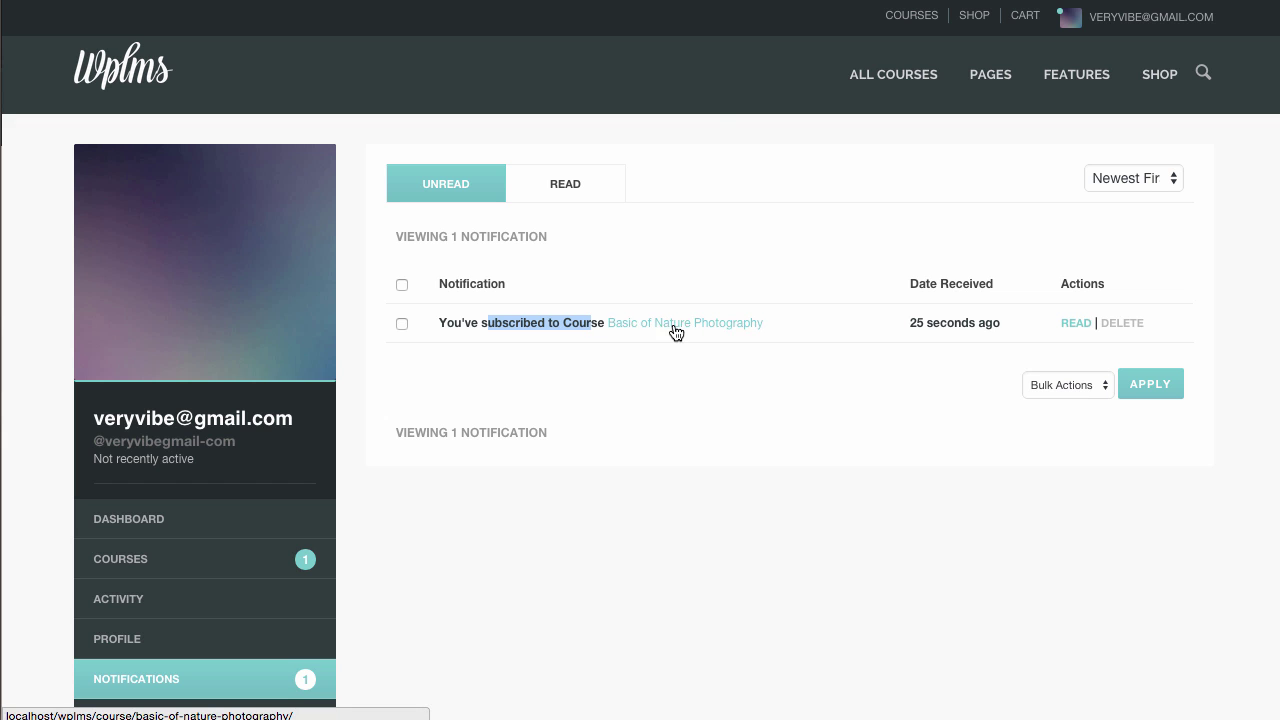
Step: Switch to the student's Gmail inbox, open the Subscribed for Course email from WPLMS and review its content and template
{"action": "left_click", "coordinate": [694, 3]}
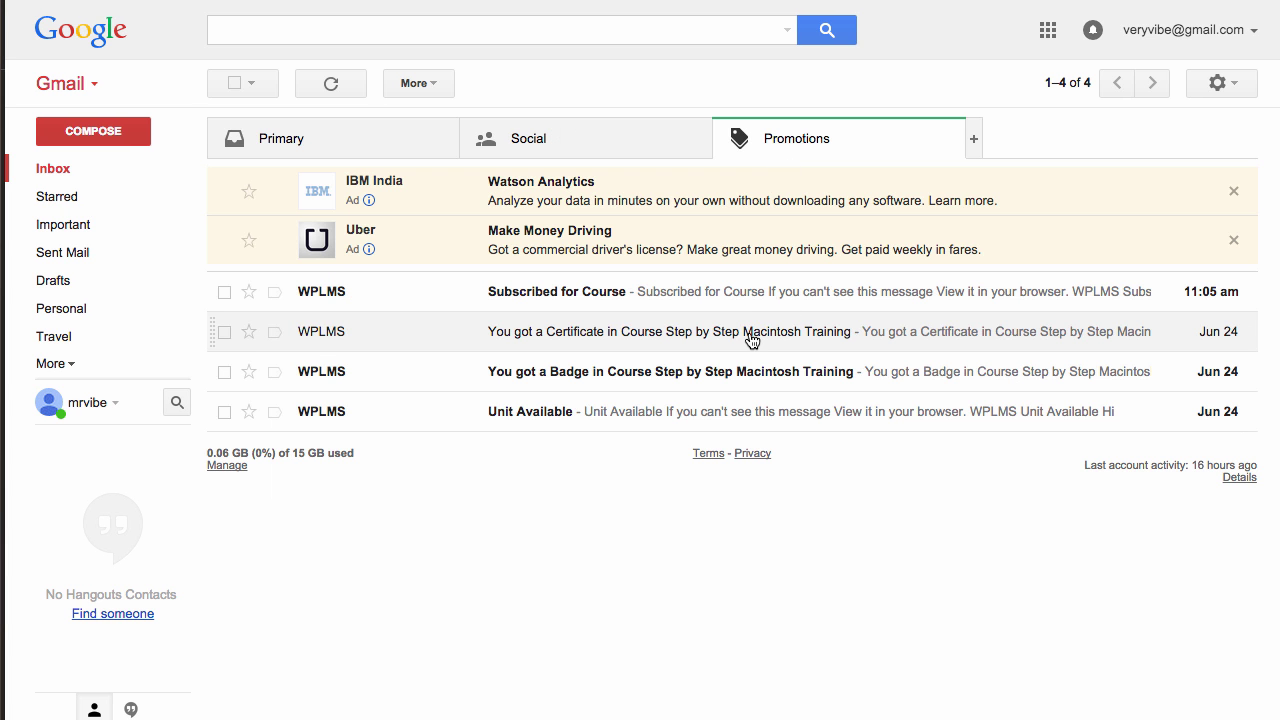
{"action": "left_click", "coordinate": [566, 295]}
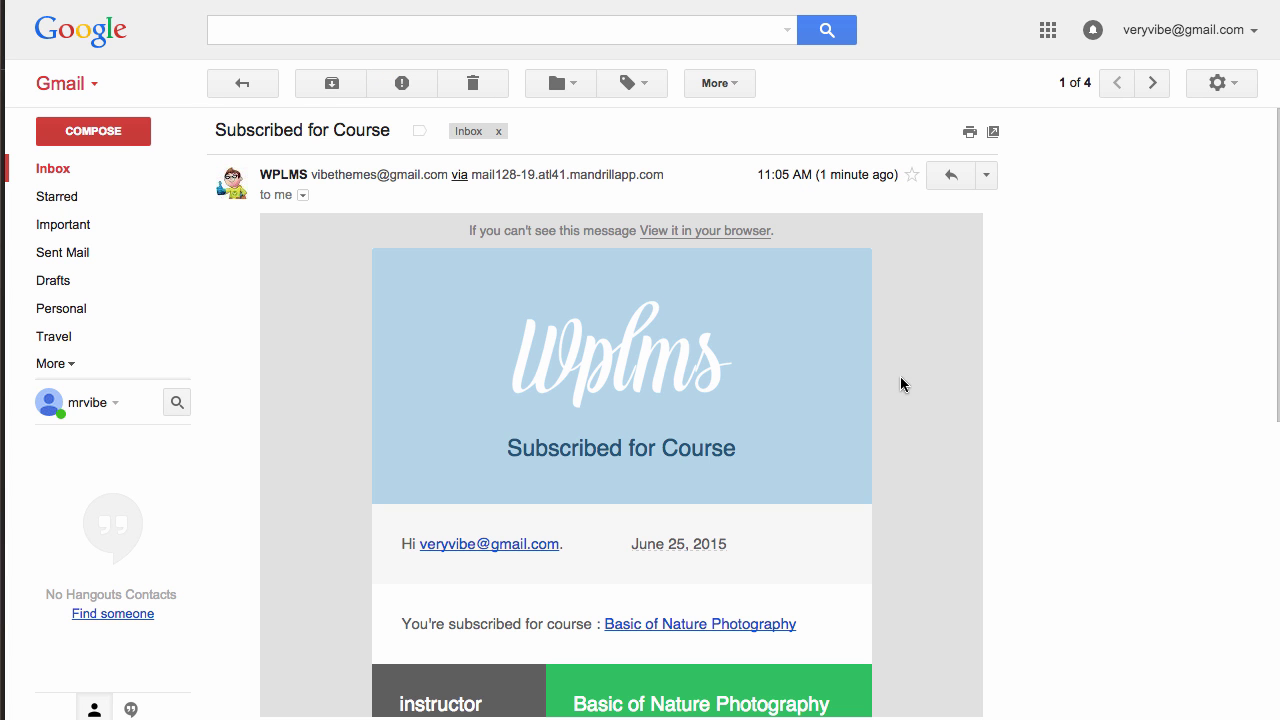
{"action": "scroll", "coordinate": [940, 340], "scroll_direction": "down", "scroll_amount": 5}
{"action": "scroll", "coordinate": [935, 402], "scroll_direction": "up", "scroll_amount": 4}
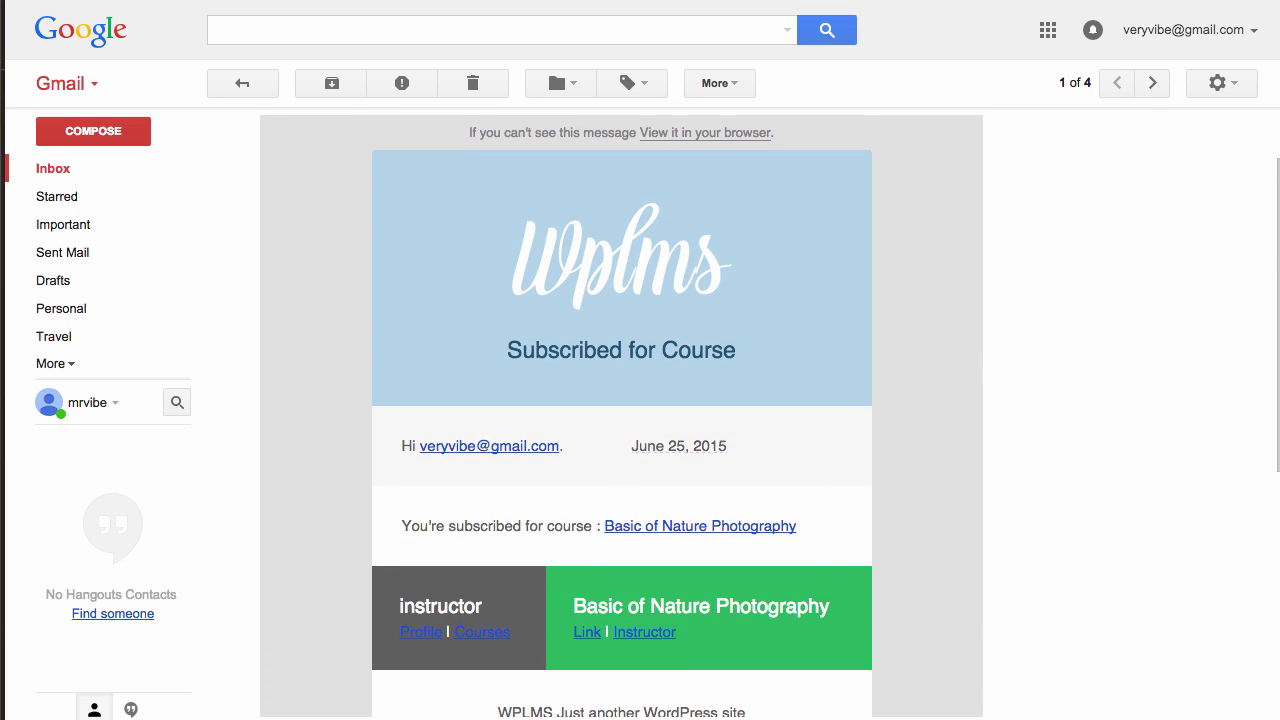